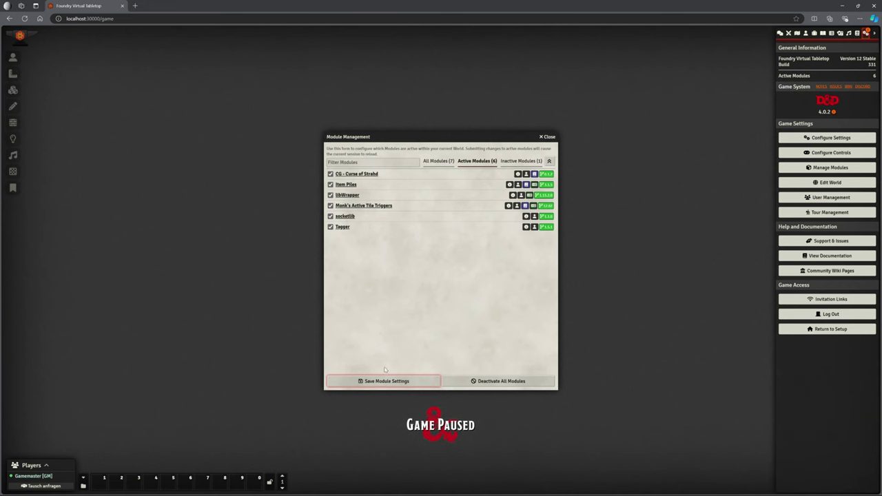
Step: Close the module manager and import the 0a-Landing and Intro adventure from the CGs Curse of Strahd compendium
{"action": "left_click", "coordinate": [541, 137]}
{"action": "left_click", "coordinate": [857, 33]}
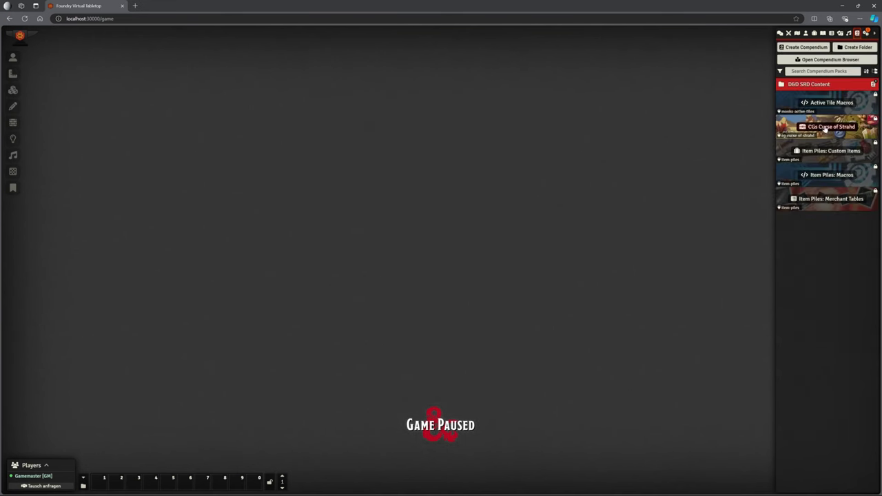
{"action": "left_click", "coordinate": [831, 127]}
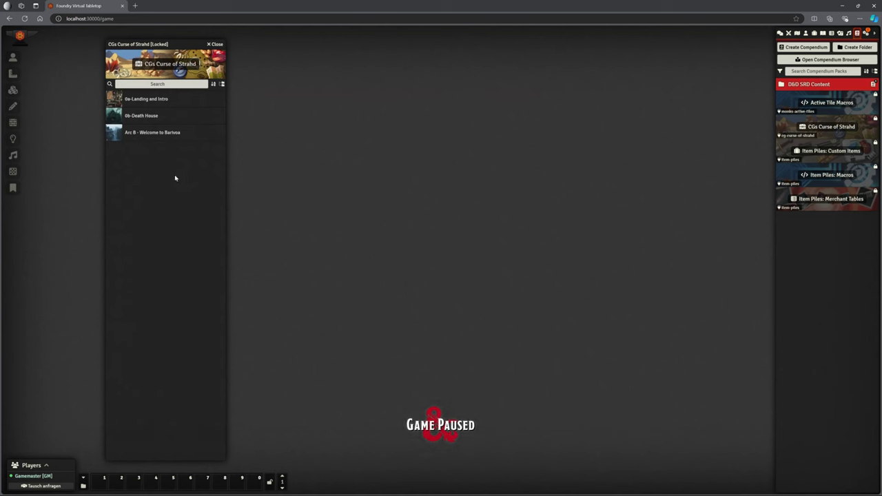
{"action": "left_click", "coordinate": [151, 100]}
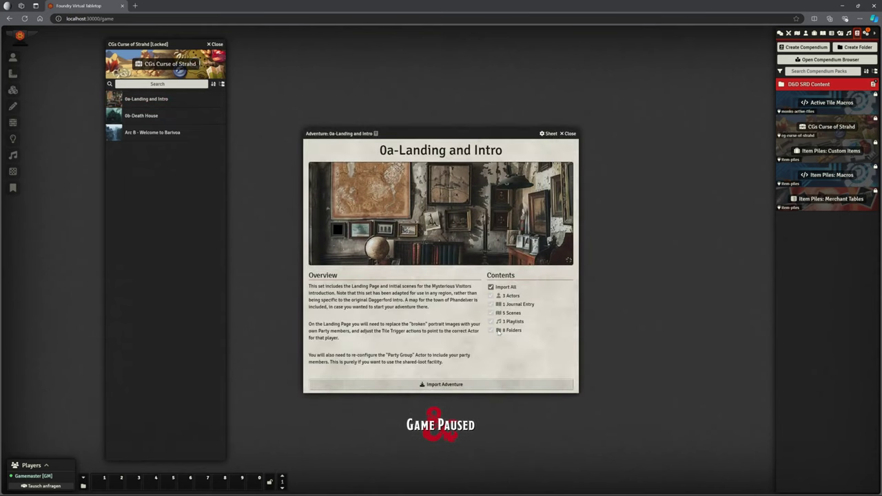
{"action": "left_click", "coordinate": [444, 385]}
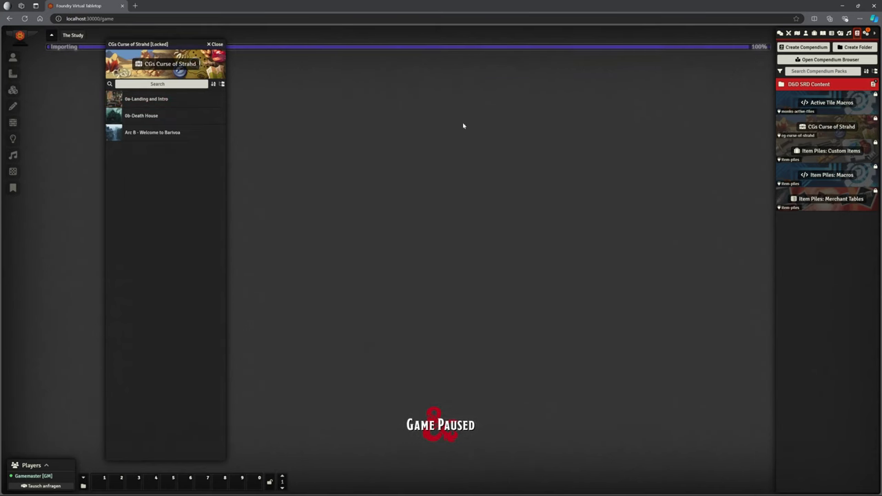
Step: Import all contents of the 0b-Death House adventure and confirm the import
{"action": "left_click", "coordinate": [151, 118]}
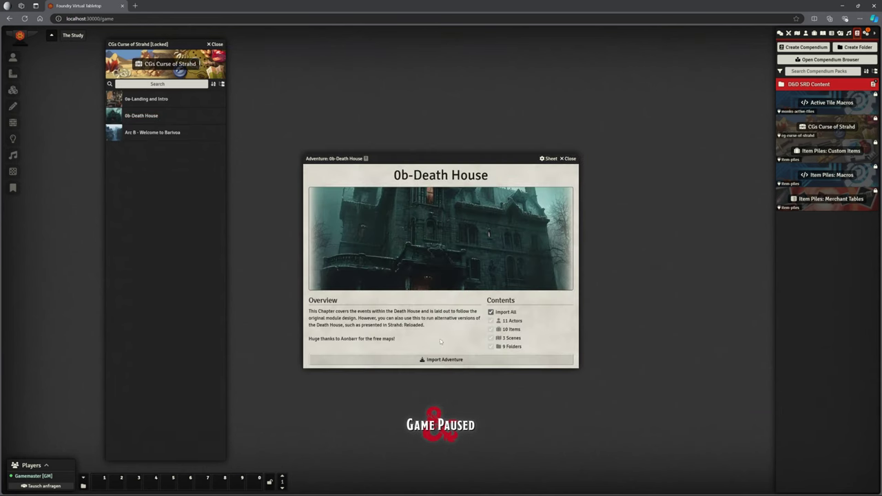
{"action": "left_click", "coordinate": [480, 360]}
{"action": "left_click", "coordinate": [416, 280]}
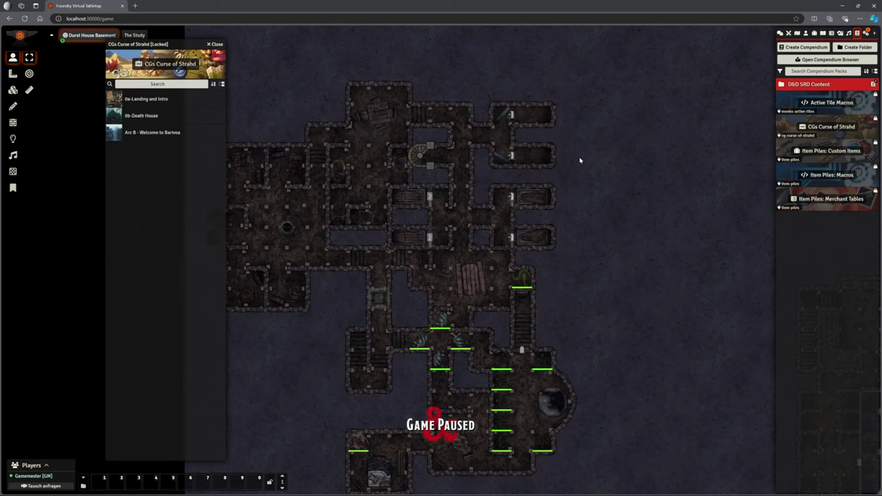
Step: Import all contents of the Arc B - Welcome to Barivoa adventure, then close the compendium
{"action": "left_click", "coordinate": [147, 134]}
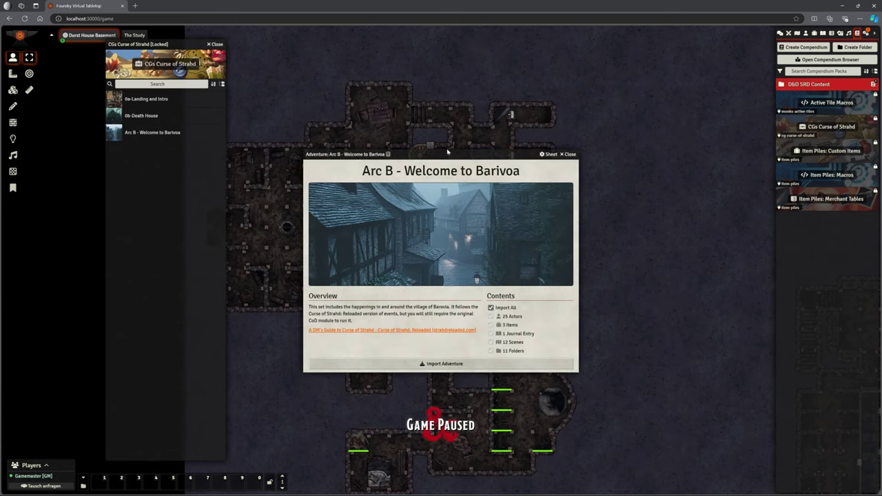
{"action": "left_click_drag", "start_coordinate": [452, 151], "coordinate": [470, 133]}
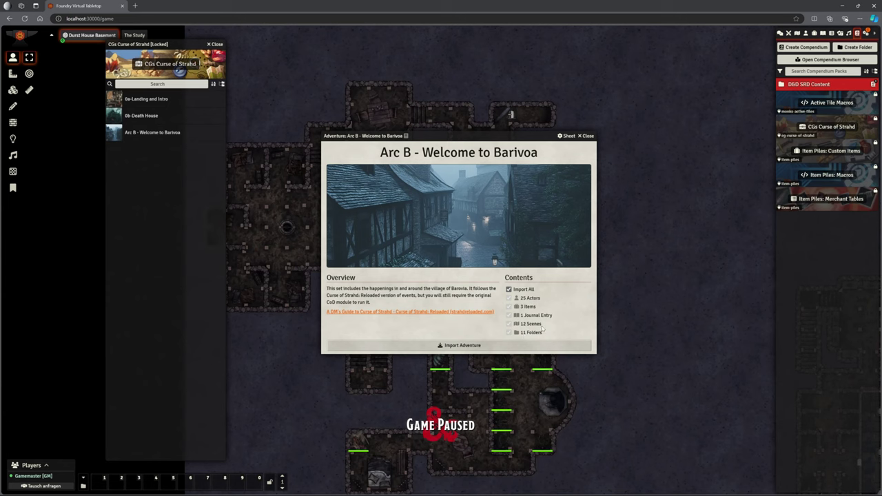
{"action": "left_click", "coordinate": [512, 345]}
{"action": "key", "text": "Return"}
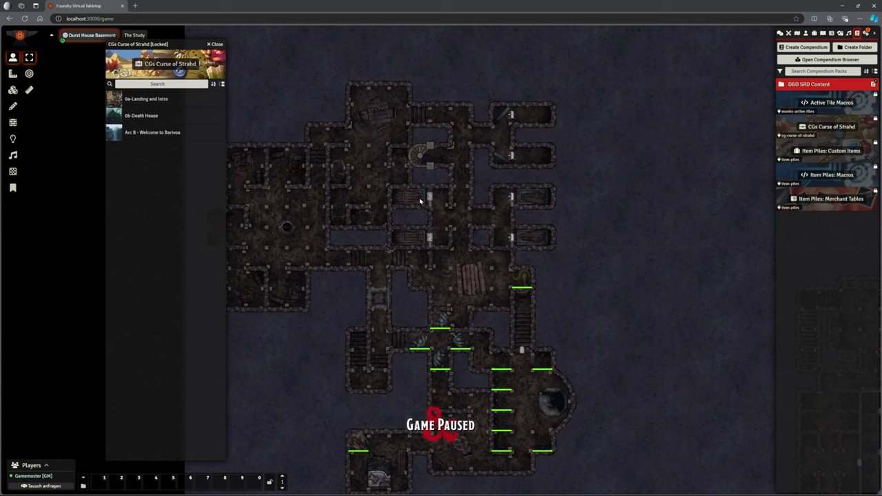
{"action": "left_click", "coordinate": [215, 44]}
Step: Activate the Landing Page scene in the CG-COS-Scenes folder and generate its thumbnail image
{"action": "left_click", "coordinate": [798, 33]}
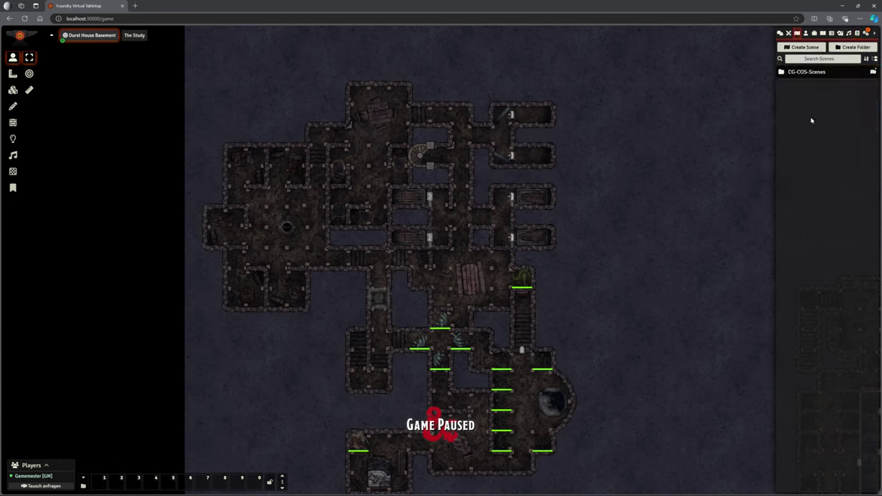
{"action": "left_click", "coordinate": [808, 72]}
{"action": "left_click", "coordinate": [810, 84]}
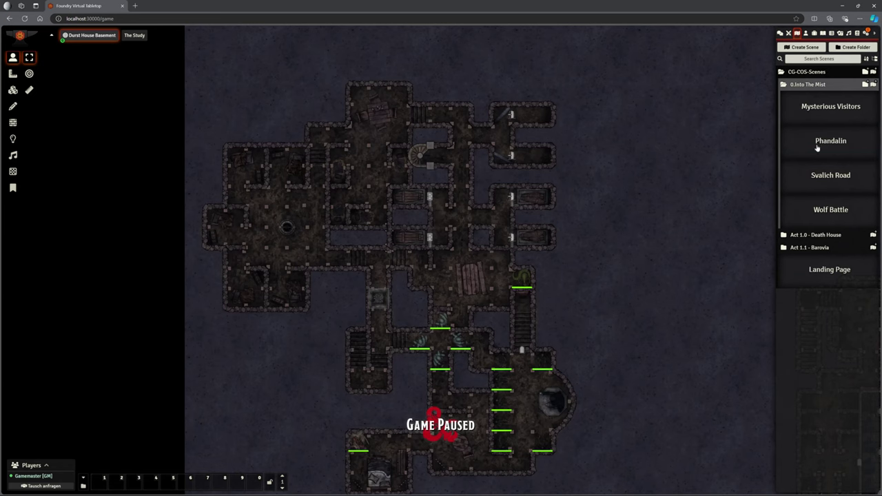
{"action": "right_click", "coordinate": [819, 270]}
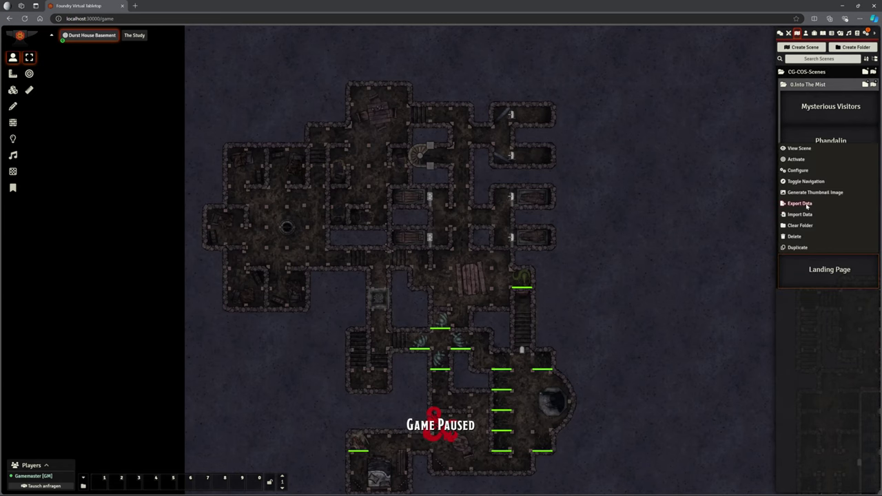
{"action": "left_click", "coordinate": [799, 162]}
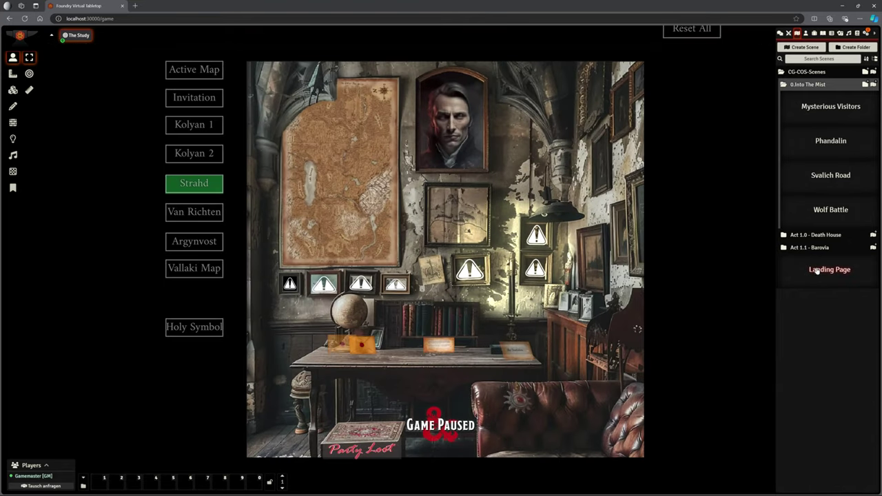
{"action": "right_click", "coordinate": [830, 270]}
{"action": "left_click", "coordinate": [806, 192]}
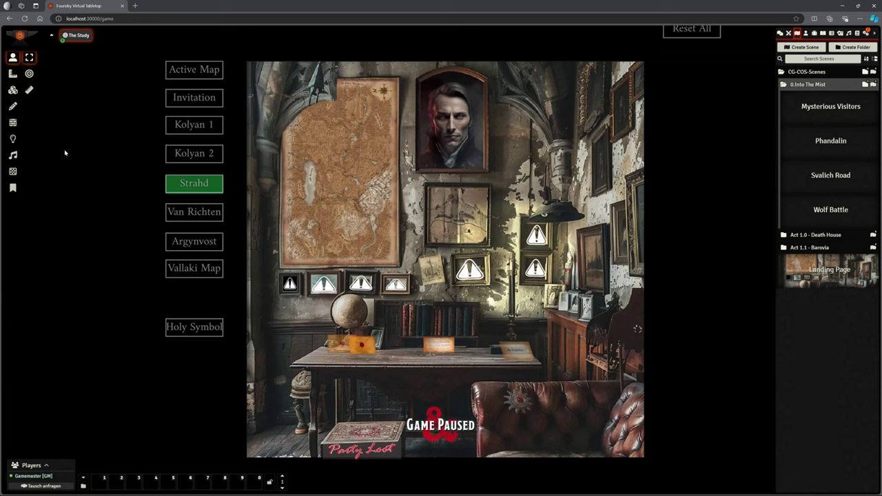
Step: Inspect the trigger setup and actions of the leftmost placeholder portrait tile, then close its configuration
{"action": "left_click", "coordinate": [13, 89]}
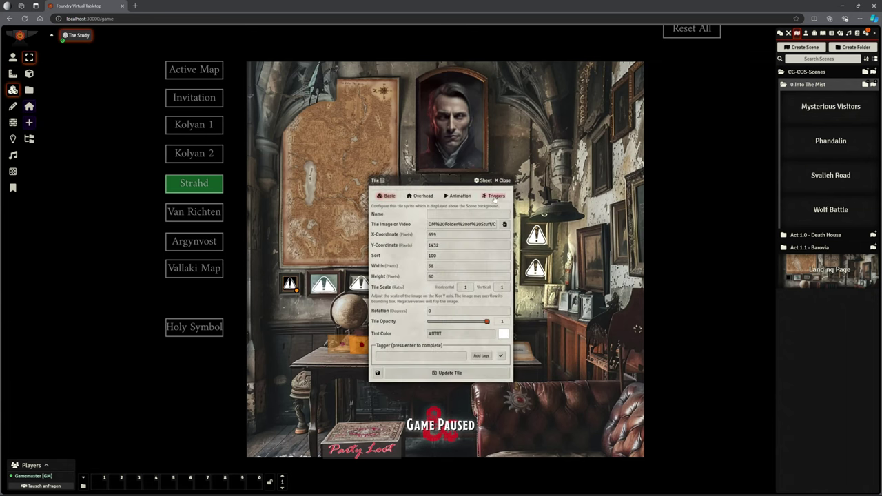
{"action": "left_click", "coordinate": [495, 197]}
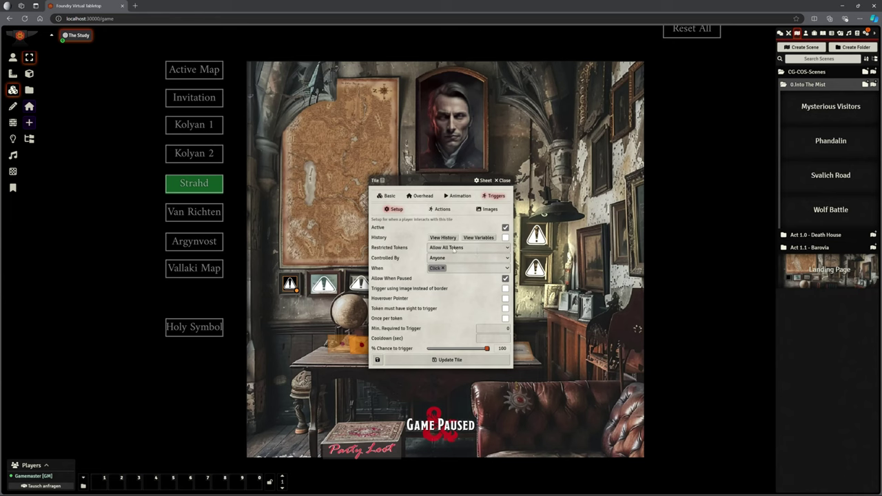
{"action": "left_click", "coordinate": [446, 212]}
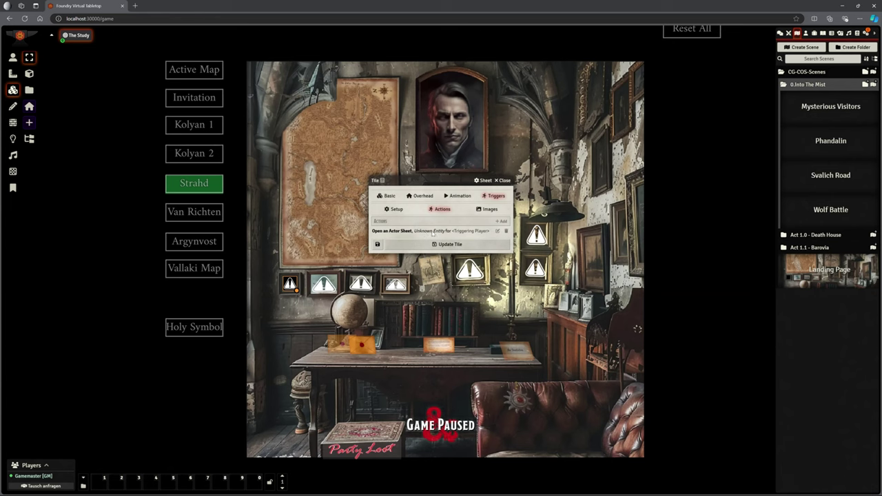
{"action": "left_click", "coordinate": [503, 180]}
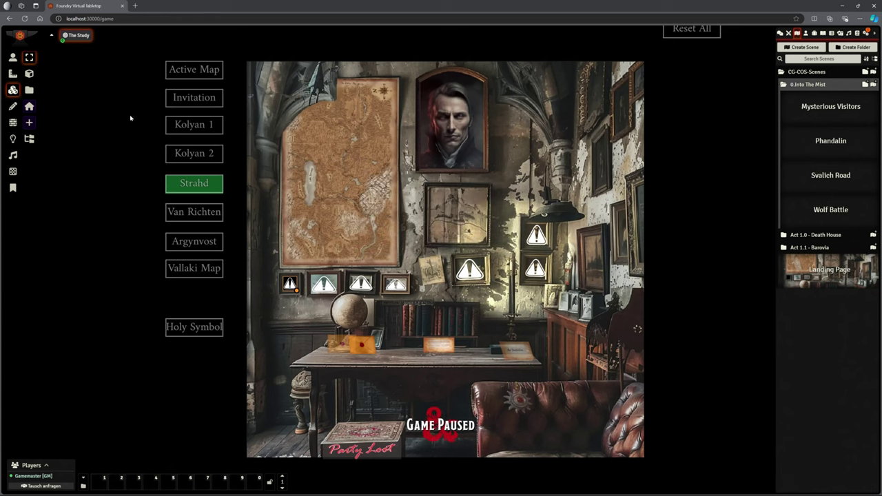
Step: Activate the Phandalin and Mysterious Visitors scenes one after the other to view them
{"action": "right_click", "coordinate": [832, 148]}
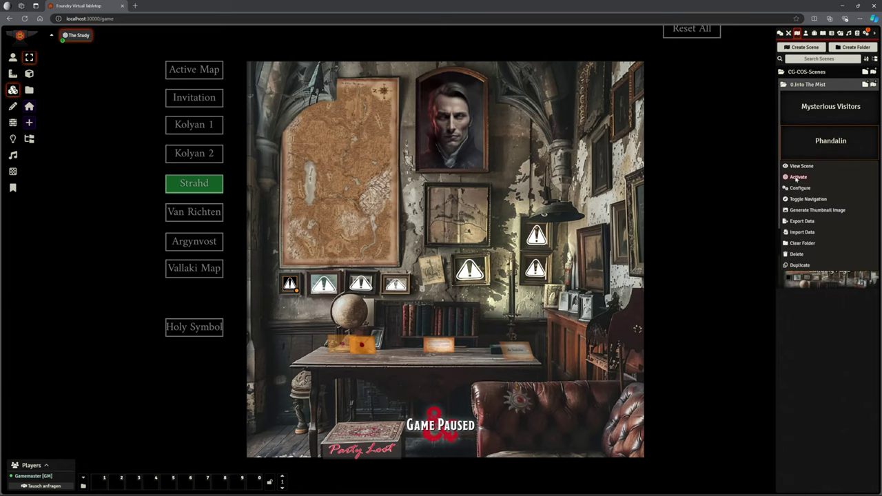
{"action": "left_click", "coordinate": [798, 175]}
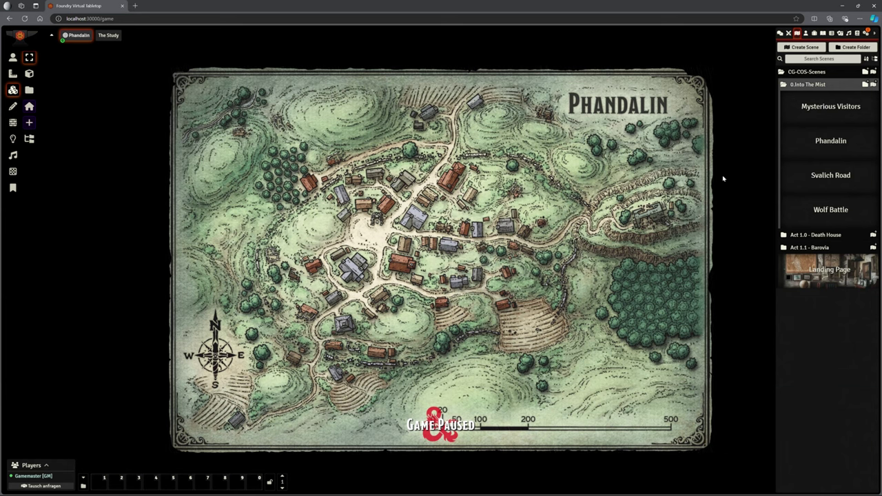
{"action": "right_click", "coordinate": [826, 108]}
{"action": "left_click", "coordinate": [813, 144]}
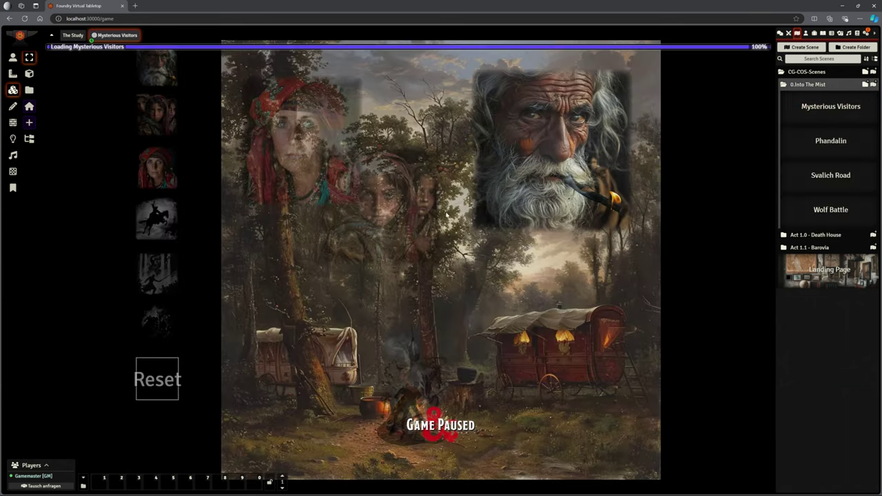
Step: Activate the Svalich Road and Wolf Battle scenes one after the other to view them
{"action": "right_click", "coordinate": [826, 176]}
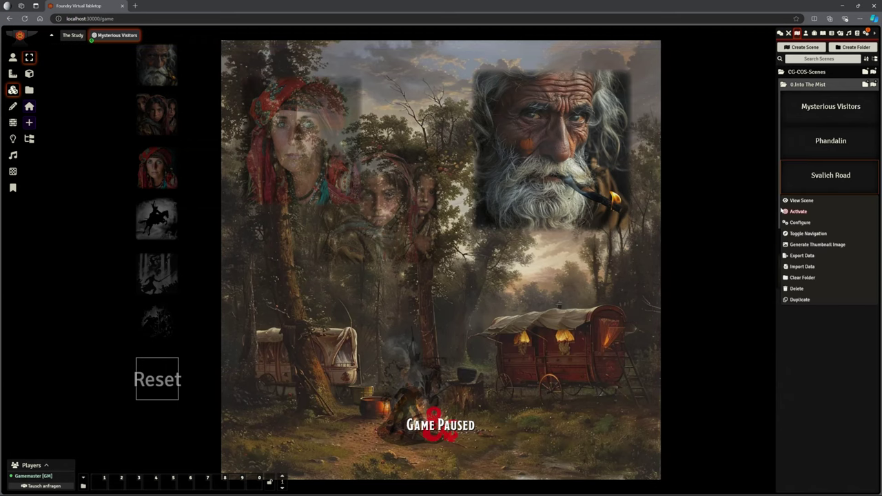
{"action": "left_click", "coordinate": [799, 211]}
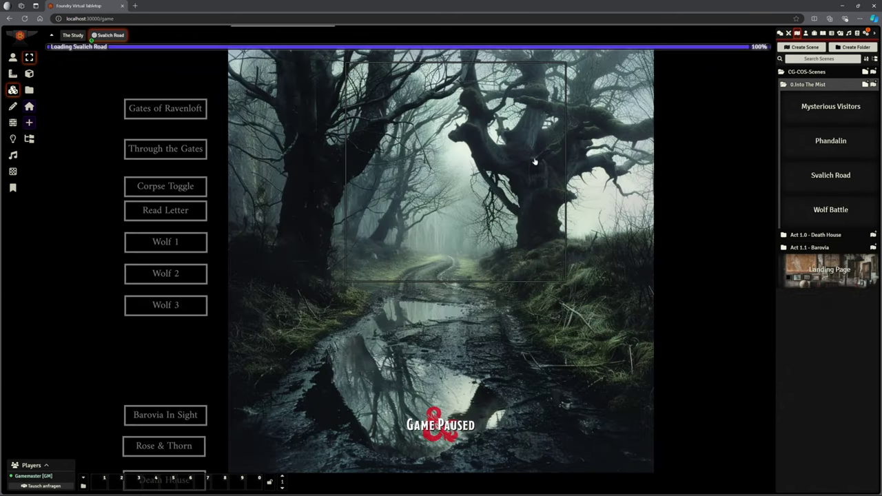
{"action": "right_click", "coordinate": [826, 211]}
{"action": "left_click", "coordinate": [797, 246]}
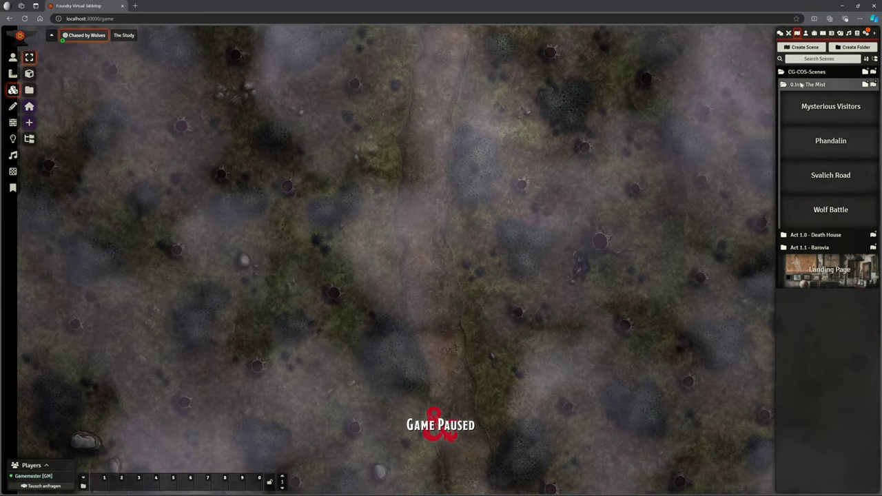
Step: Collapse the 0.Into The Mist folder and activate the 1-Death House scene from Act 1.0 - Death House
{"action": "left_click", "coordinate": [805, 84]}
{"action": "left_click", "coordinate": [809, 97]}
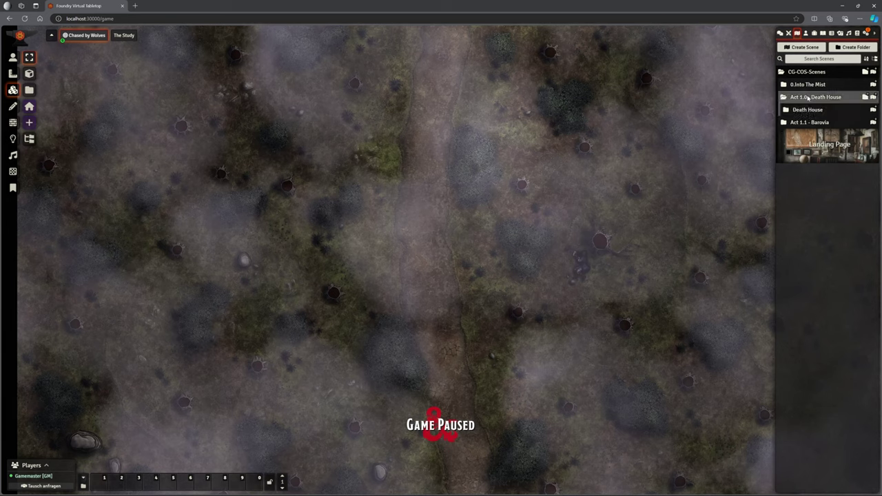
{"action": "left_click", "coordinate": [809, 110]}
{"action": "right_click", "coordinate": [823, 130]}
{"action": "left_click", "coordinate": [799, 168]}
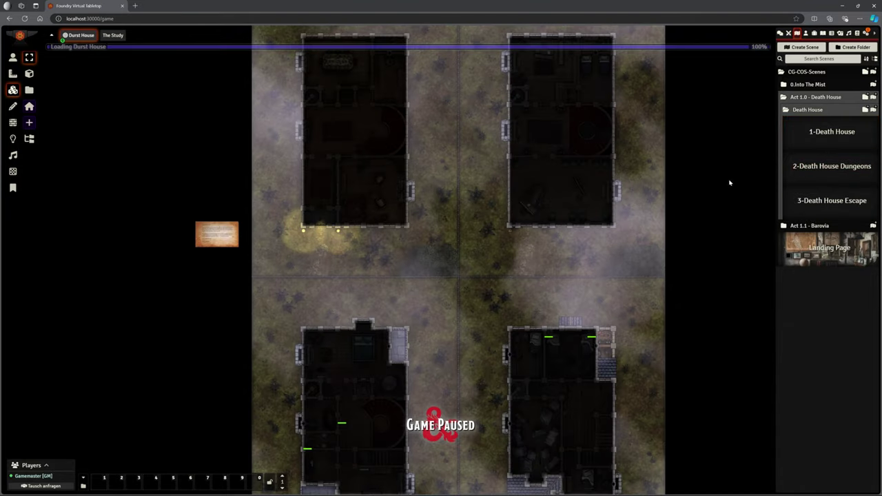
Step: Activate the 2-Death House Dungeons scene and examine its basement map and ambient sound layer
{"action": "right_click", "coordinate": [810, 166]}
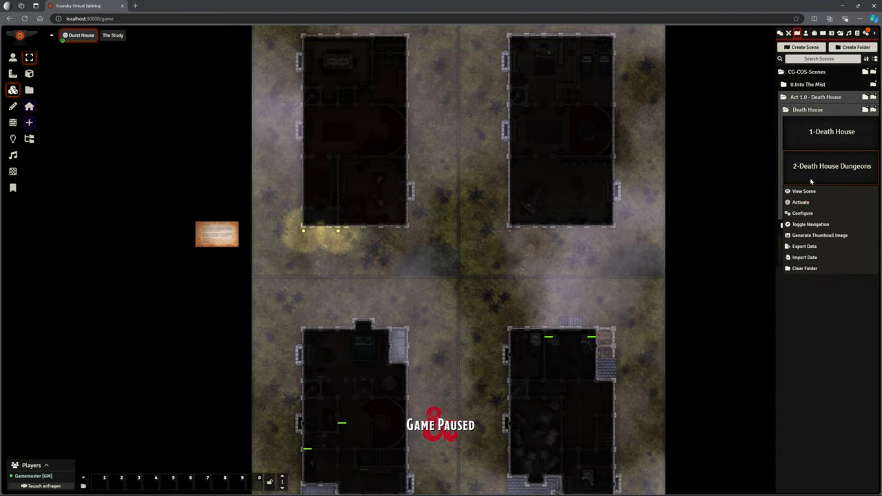
{"action": "left_click", "coordinate": [799, 201]}
{"action": "scroll", "coordinate": [369, 301], "scroll_direction": "up", "scroll_amount": 3}
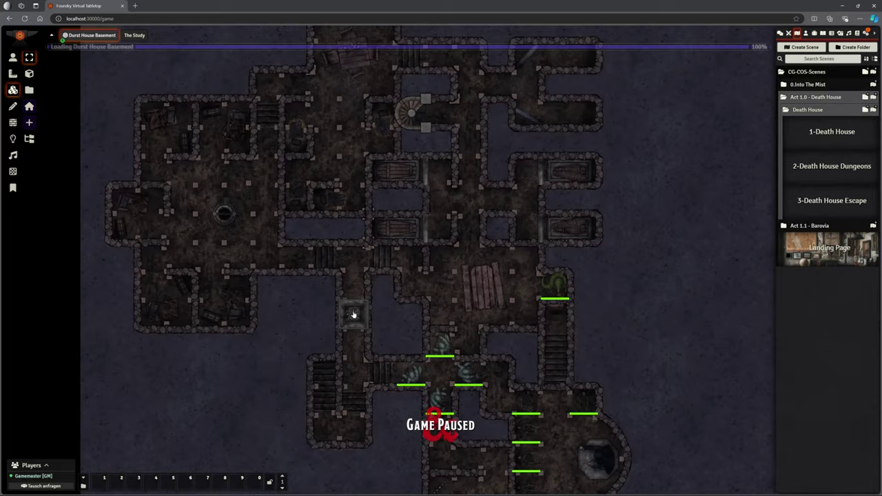
{"action": "key", "text": "Down"}
{"action": "key", "text": "Down"}
{"action": "key", "text": "Down"}
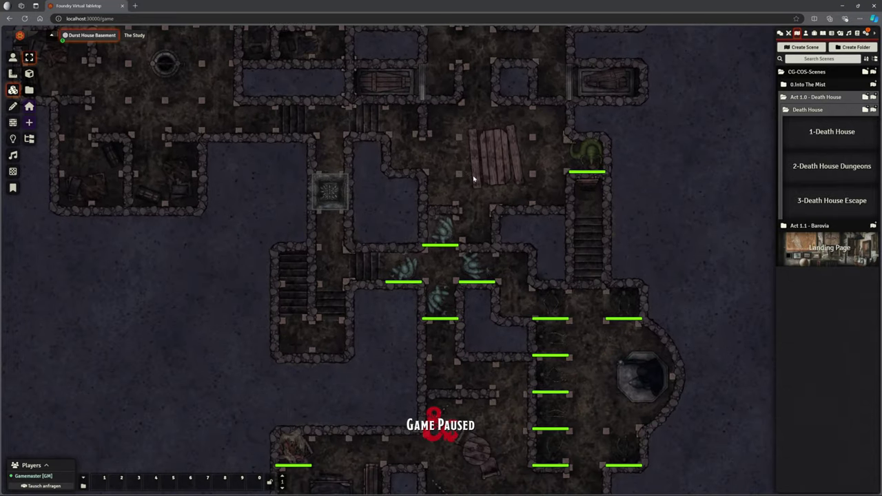
{"action": "scroll", "coordinate": [473, 179], "scroll_direction": "down", "scroll_amount": 4}
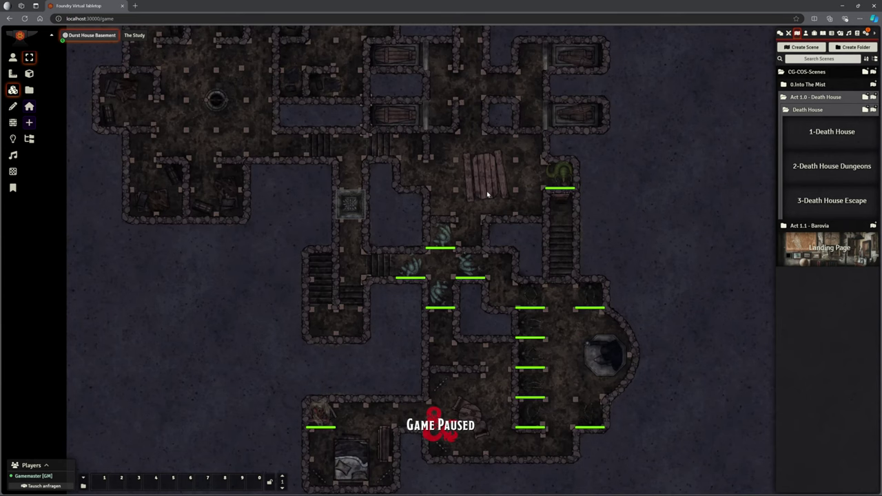
{"action": "scroll", "coordinate": [416, 122], "scroll_direction": "down", "scroll_amount": 4}
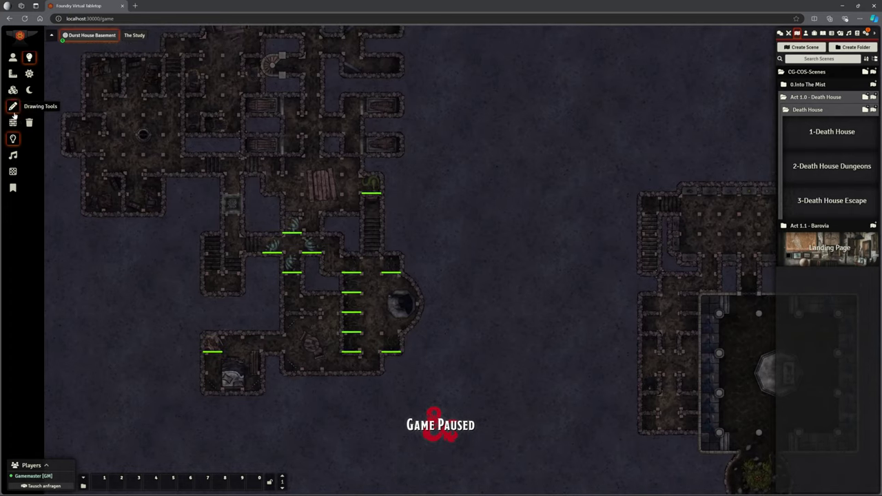
{"action": "left_click", "coordinate": [12, 156]}
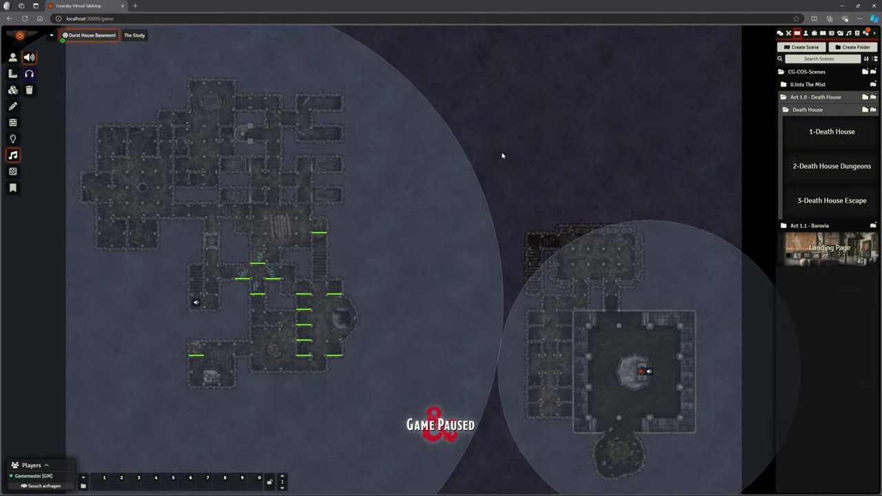
Step: Activate the 3-Death House Escape scene, look over its map and collapse the Act 1.0 - Death House folder
{"action": "right_click", "coordinate": [836, 205]}
{"action": "left_click", "coordinate": [799, 238]}
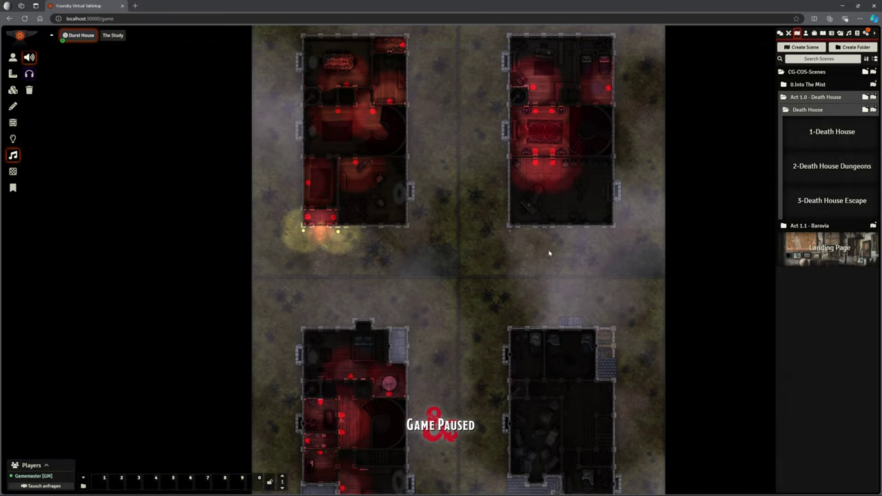
{"action": "scroll", "coordinate": [507, 254], "scroll_direction": "up", "scroll_amount": 3}
{"action": "scroll", "coordinate": [508, 252], "scroll_direction": "down", "scroll_amount": 3}
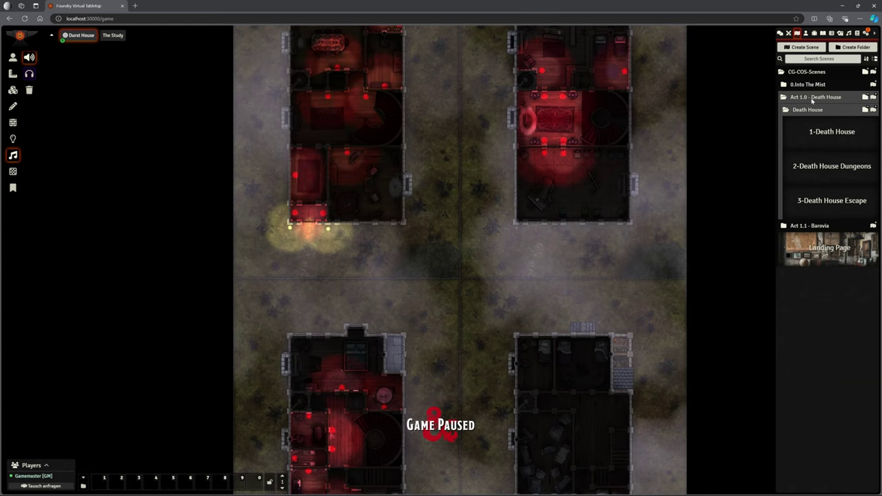
{"action": "left_click", "coordinate": [810, 97]}
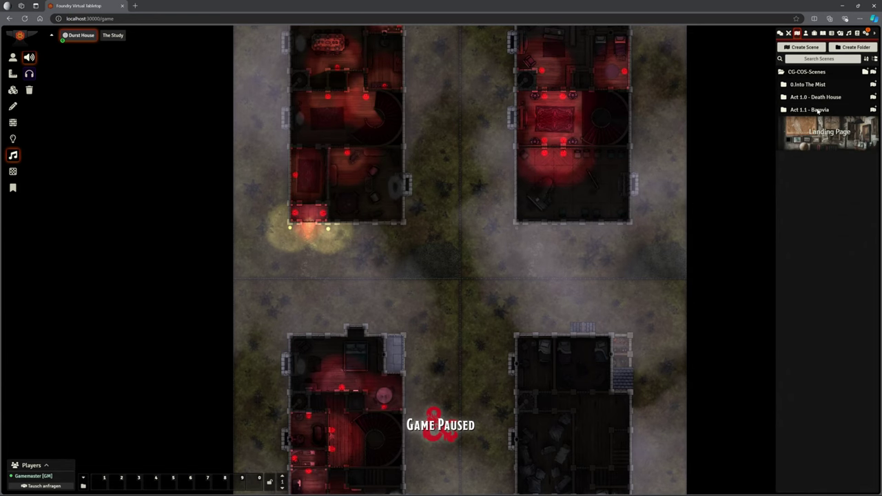
Step: Expand the Act 1.1 - Barovia folder, look through its scenes and activate the B5 - Barovia Village Map scene
{"action": "left_click", "coordinate": [818, 110]}
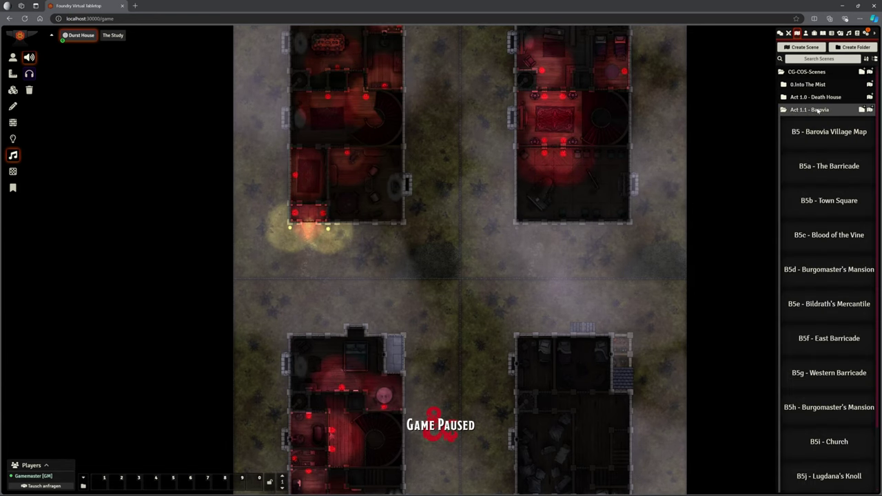
{"action": "scroll", "coordinate": [808, 172], "scroll_direction": "down", "scroll_amount": 1}
{"action": "scroll", "coordinate": [808, 172], "scroll_direction": "down", "scroll_amount": 1}
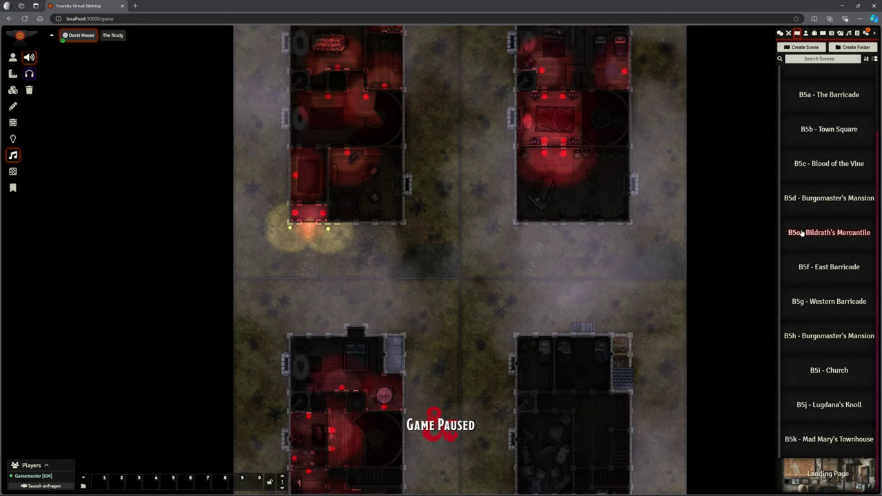
{"action": "scroll", "coordinate": [807, 207], "scroll_direction": "up", "scroll_amount": 3}
{"action": "right_click", "coordinate": [815, 148]}
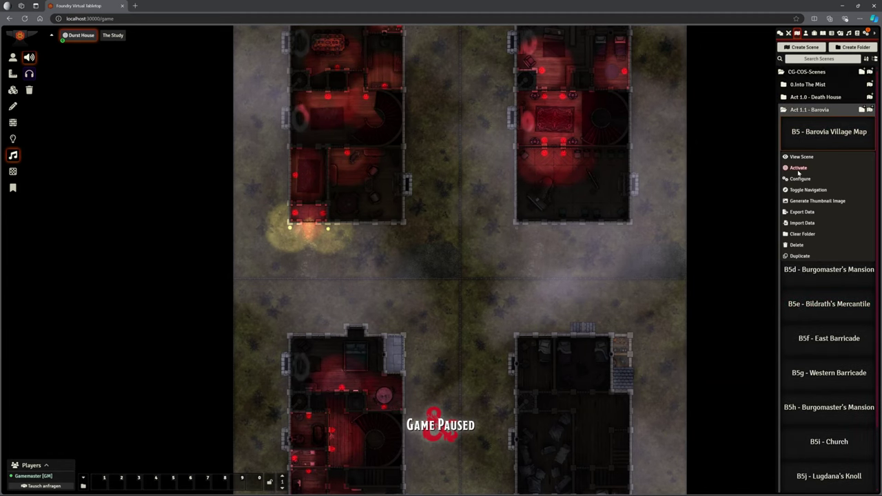
{"action": "left_click", "coordinate": [801, 157]}
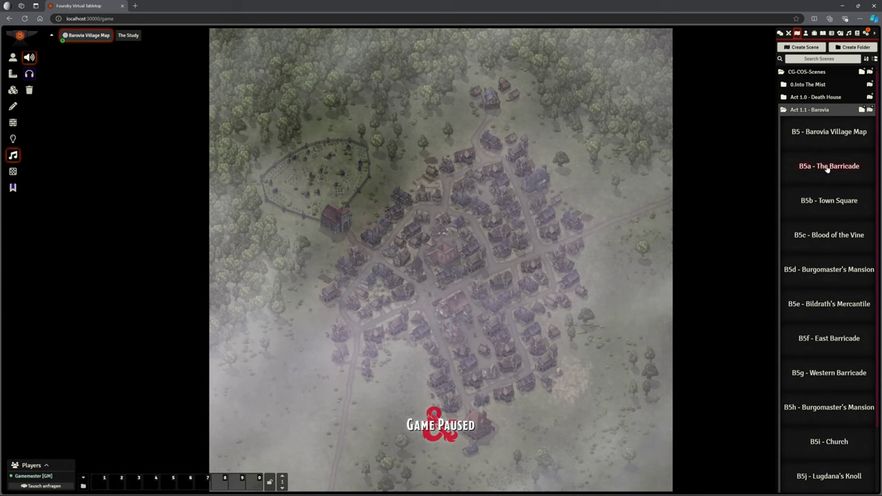
Step: Activate the B5a - The Barricade and B5b - Town Square scenes one after the other to view them
{"action": "right_click", "coordinate": [828, 169]}
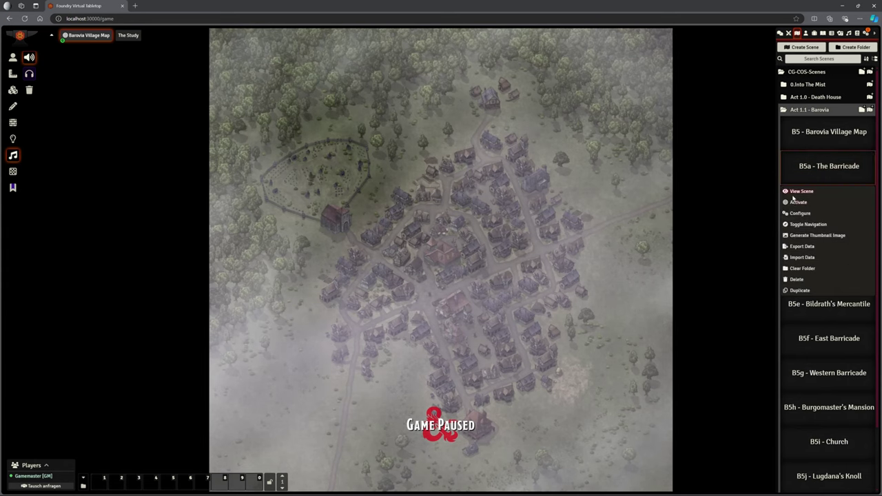
{"action": "left_click", "coordinate": [798, 203]}
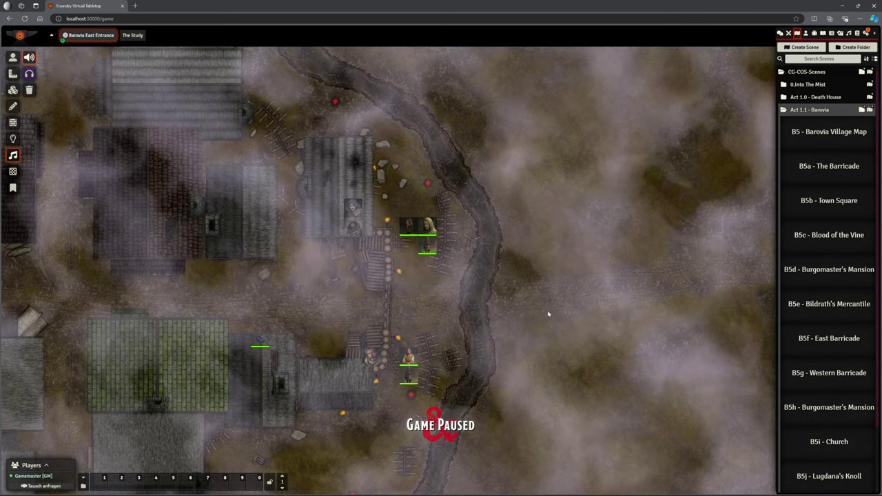
{"action": "left_click_drag", "start_coordinate": [548, 314], "coordinate": [641, 273]}
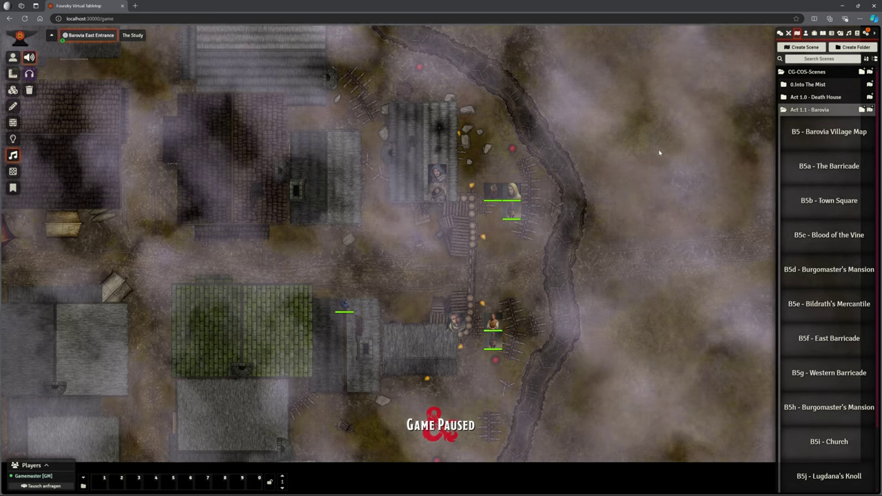
{"action": "right_click", "coordinate": [824, 207]}
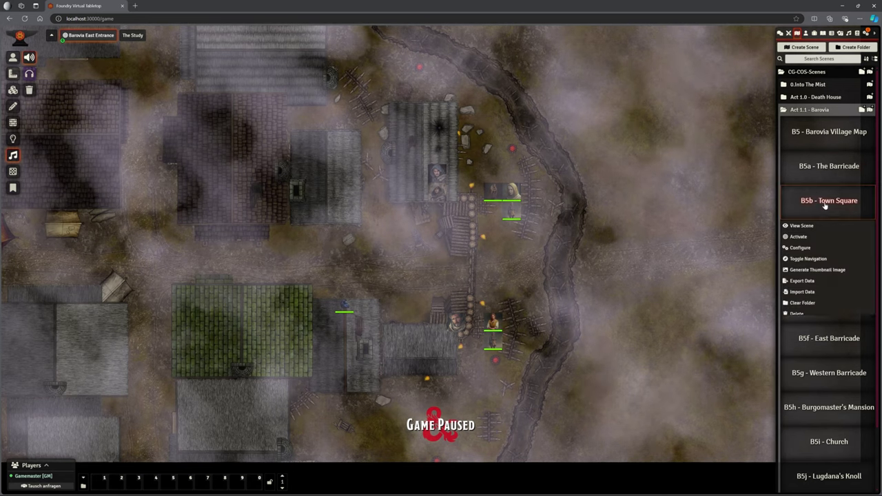
{"action": "left_click", "coordinate": [800, 237]}
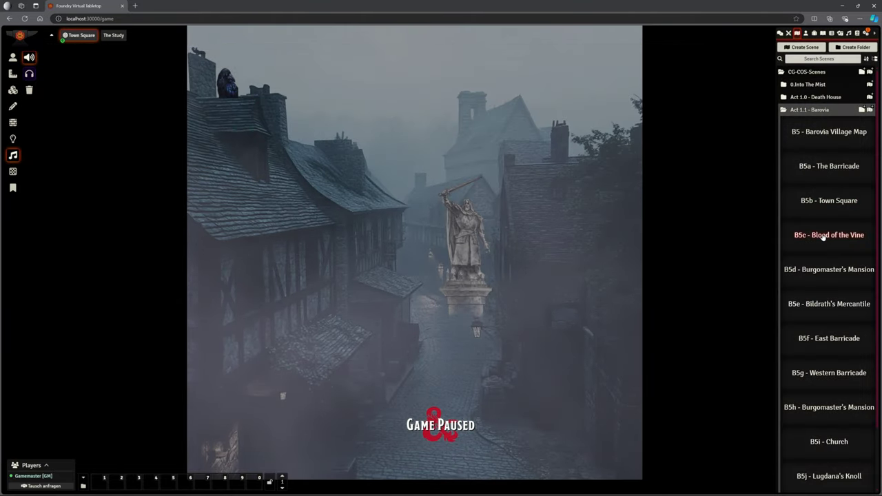
Step: Activate the B5c - Blood of the Vine scene and inspect the token standing outside the tavern with token controls
{"action": "right_click", "coordinate": [823, 237]}
{"action": "left_click", "coordinate": [799, 271]}
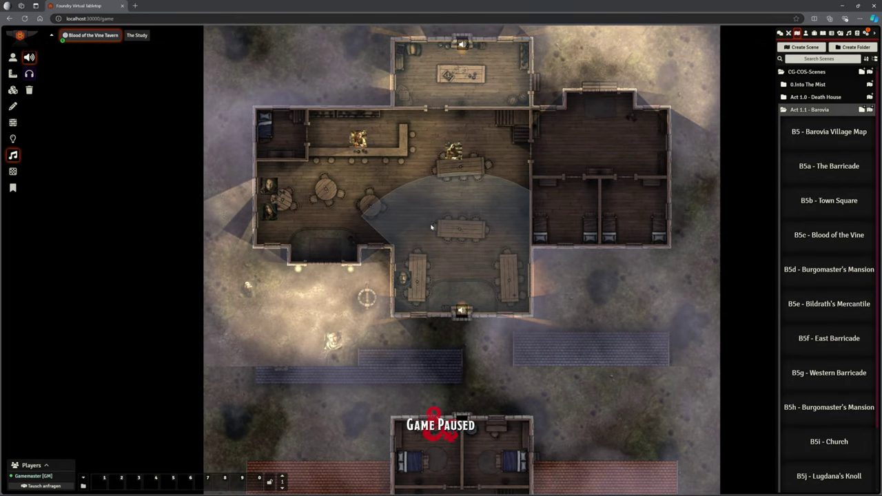
{"action": "left_click", "coordinate": [13, 57]}
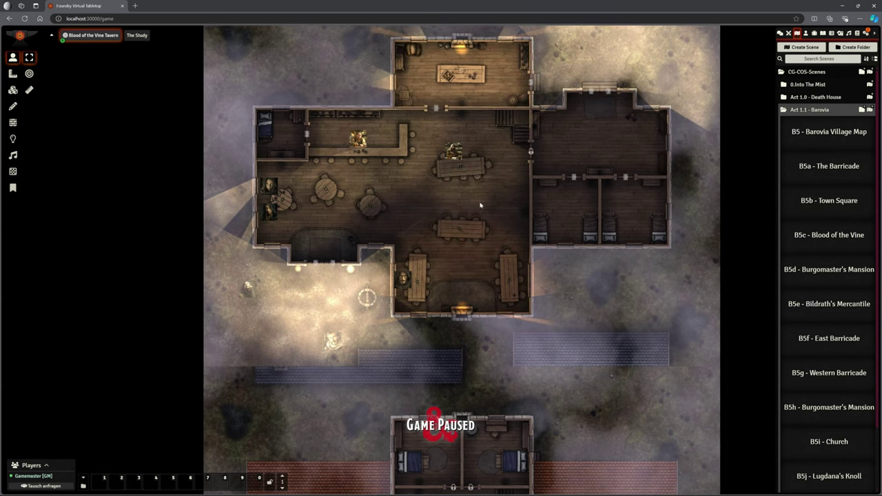
{"action": "left_click", "coordinate": [248, 291]}
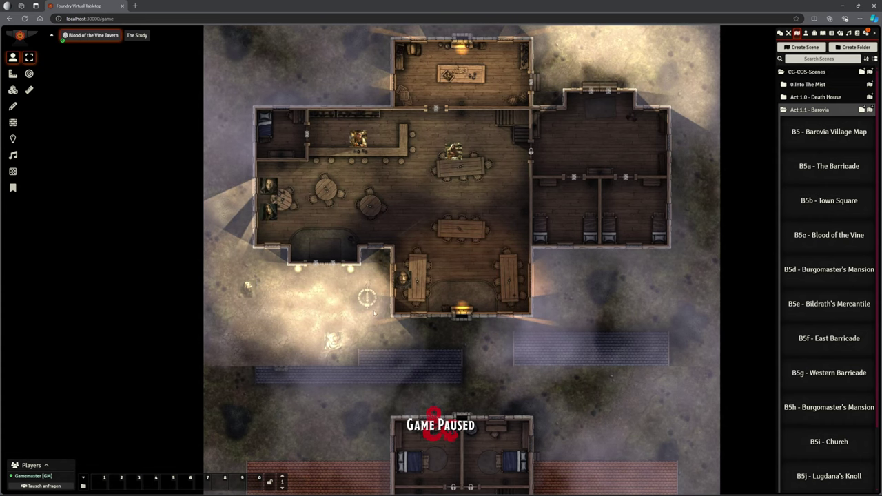
{"action": "right_click", "coordinate": [249, 286]}
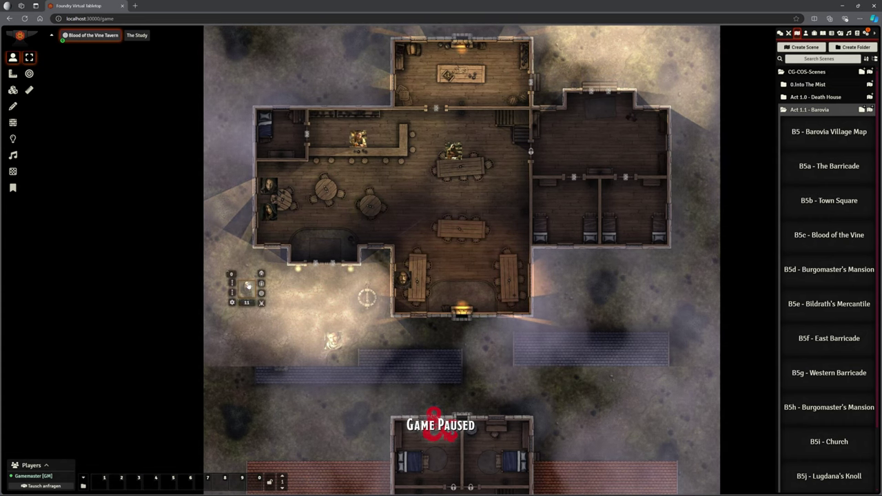
{"action": "left_click", "coordinate": [247, 288]}
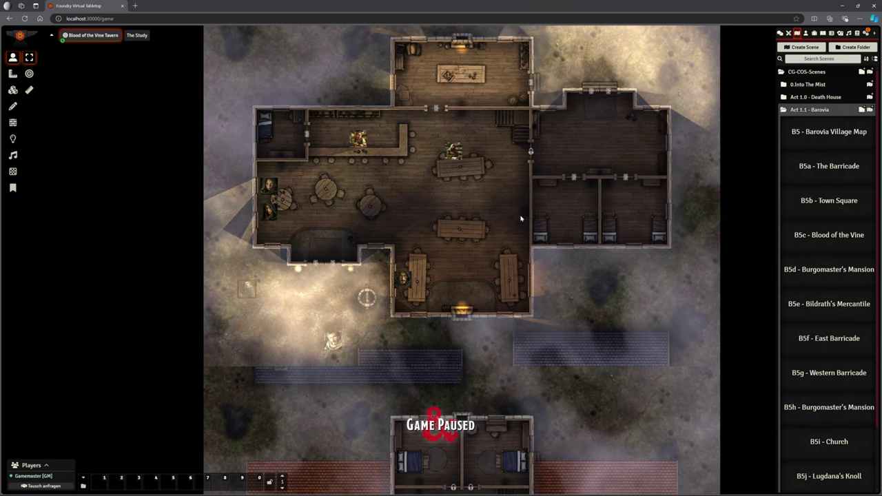
Step: Activate the B5d - Burgomaster's Mansion scene and examine the character tokens around the mansion's front entrance
{"action": "right_click", "coordinate": [818, 278]}
{"action": "left_click", "coordinate": [798, 306]}
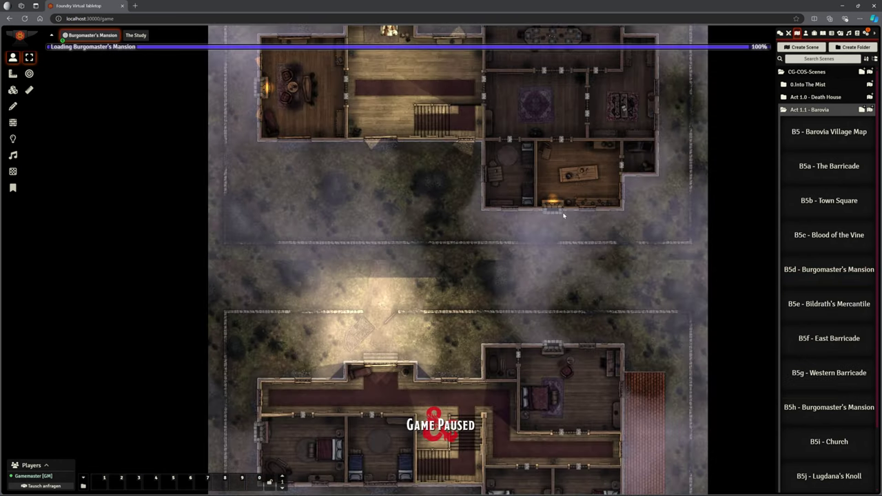
{"action": "scroll", "coordinate": [501, 238], "scroll_direction": "up", "scroll_amount": 8}
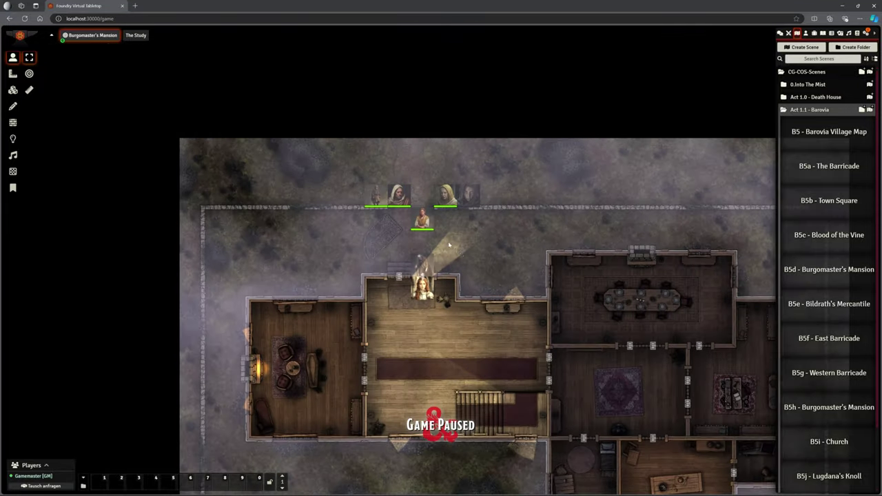
{"action": "scroll", "coordinate": [501, 239], "scroll_direction": "up", "scroll_amount": 6}
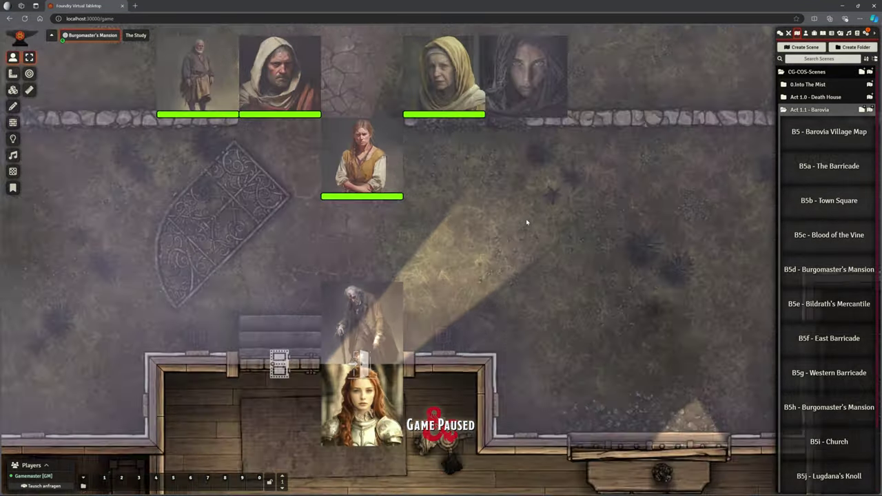
{"action": "scroll", "coordinate": [526, 218], "scroll_direction": "down", "scroll_amount": 2}
{"action": "left_click_drag", "start_coordinate": [408, 412], "coordinate": [421, 354]}
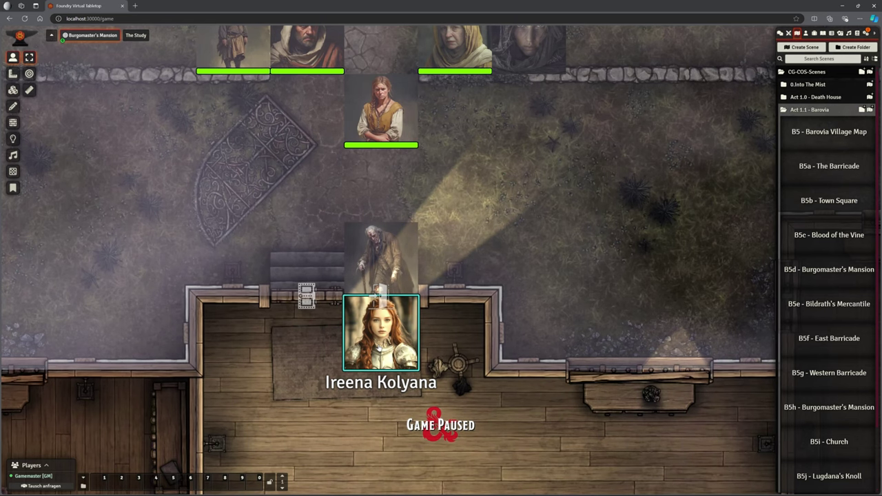
{"action": "scroll", "coordinate": [378, 348], "scroll_direction": "up", "scroll_amount": 3}
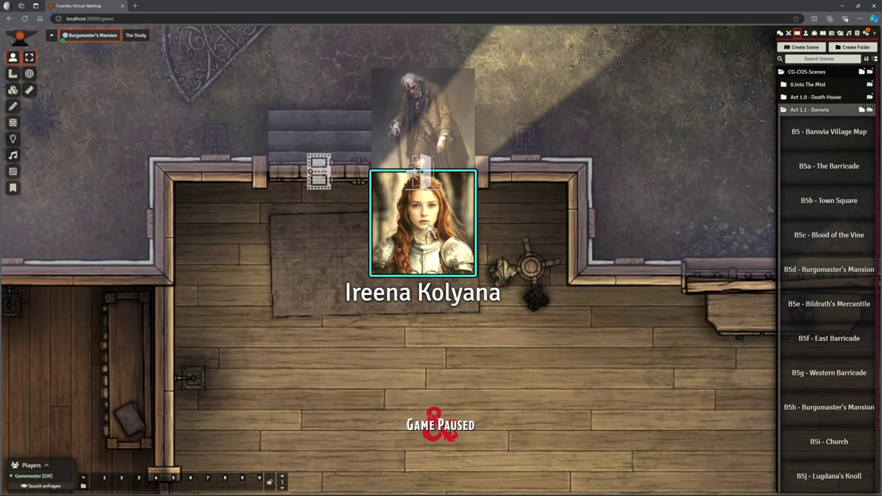
{"action": "scroll", "coordinate": [551, 200], "scroll_direction": "down", "scroll_amount": 8}
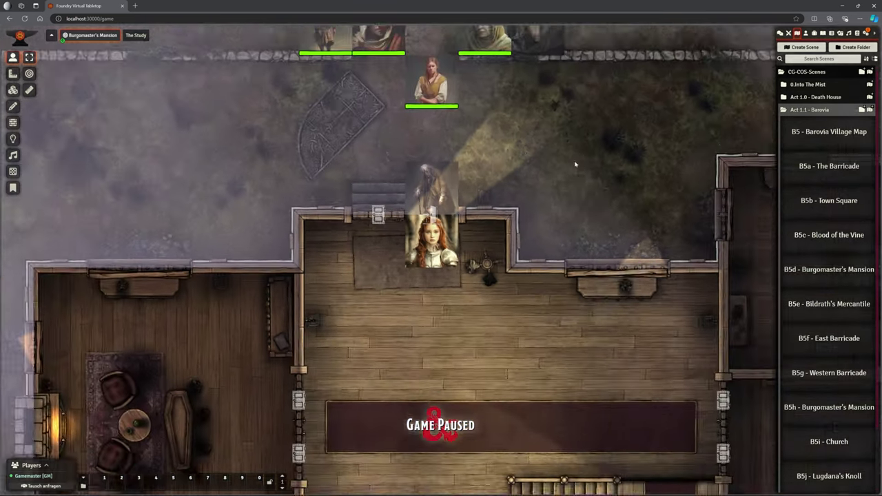
{"action": "scroll", "coordinate": [533, 217], "scroll_direction": "down", "scroll_amount": 3}
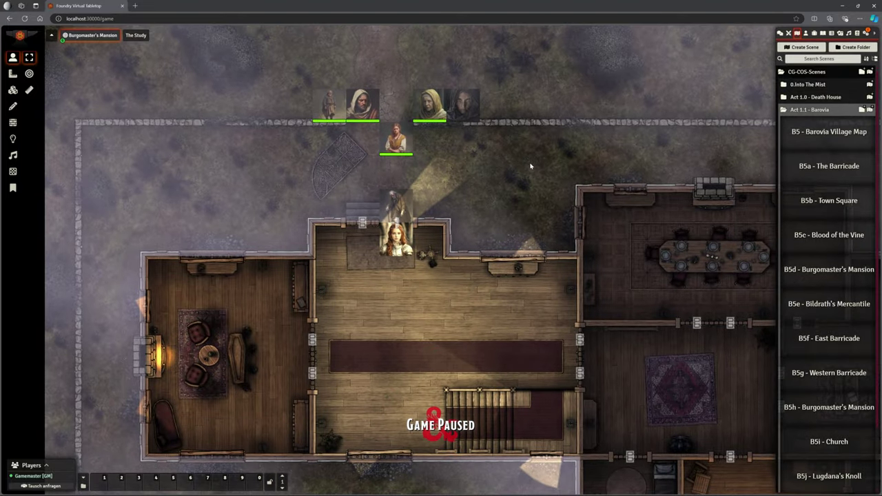
{"action": "scroll", "coordinate": [489, 147], "scroll_direction": "up", "scroll_amount": 3}
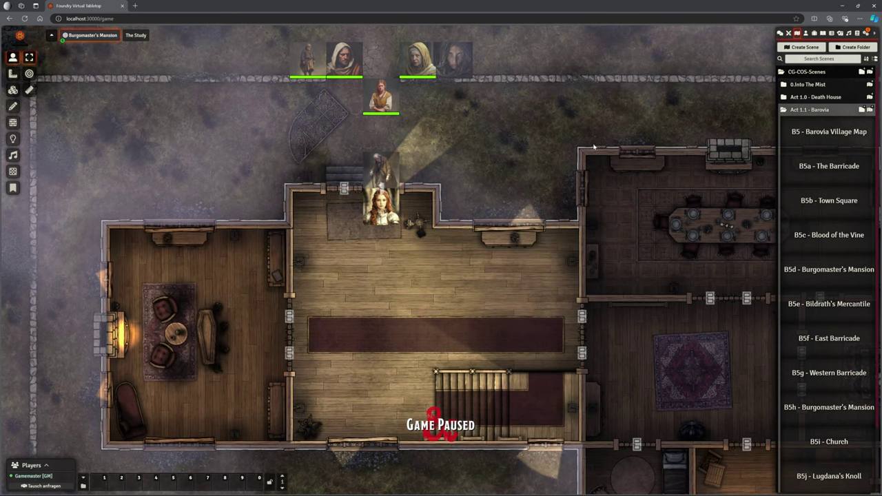
{"action": "scroll", "coordinate": [514, 176], "scroll_direction": "down", "scroll_amount": 1}
{"action": "scroll", "coordinate": [513, 290], "scroll_direction": "down", "scroll_amount": 1}
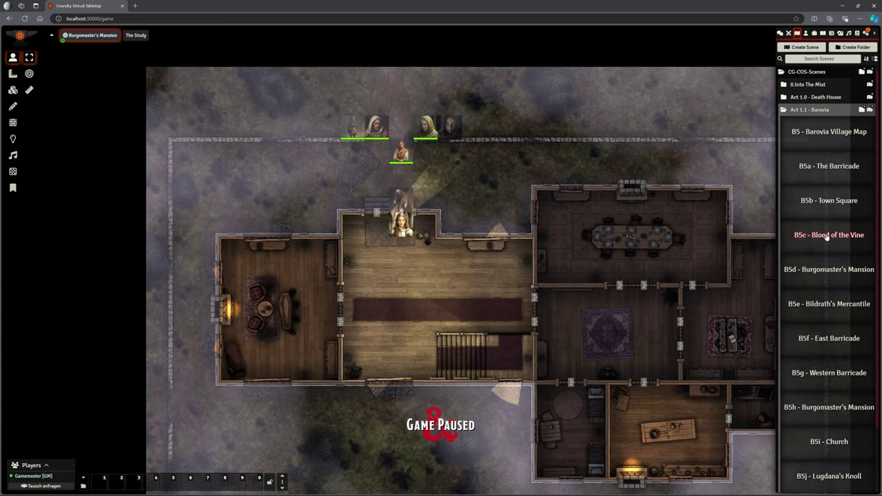
Step: Activate the B5e - Bildrath's Mercantile and B5f - East Barricade scenes one after the other to view them
{"action": "right_click", "coordinate": [824, 306]}
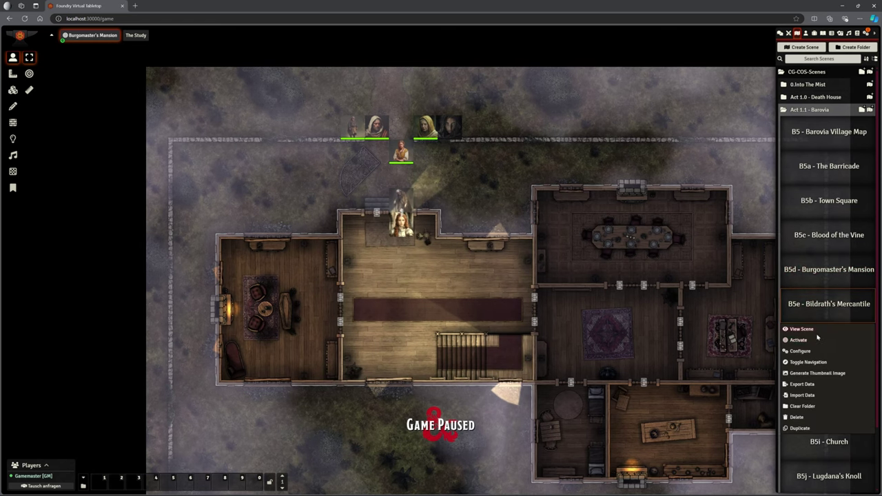
{"action": "left_click", "coordinate": [799, 340]}
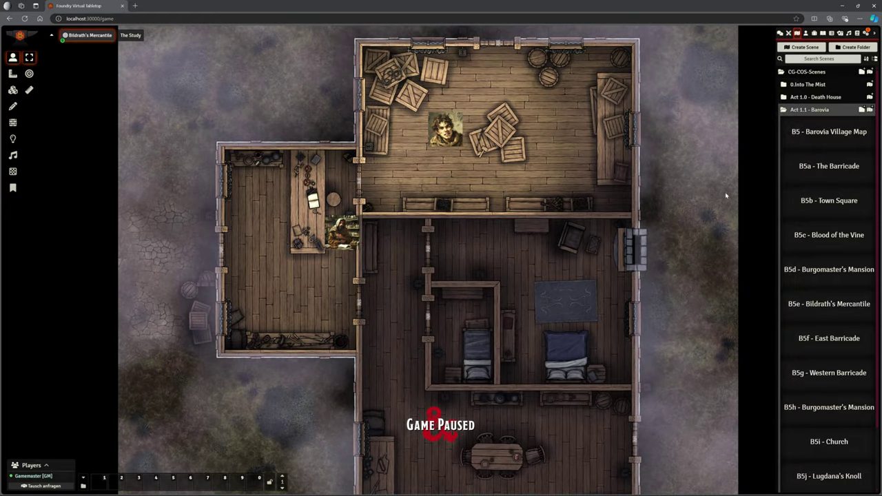
{"action": "right_click", "coordinate": [823, 336]}
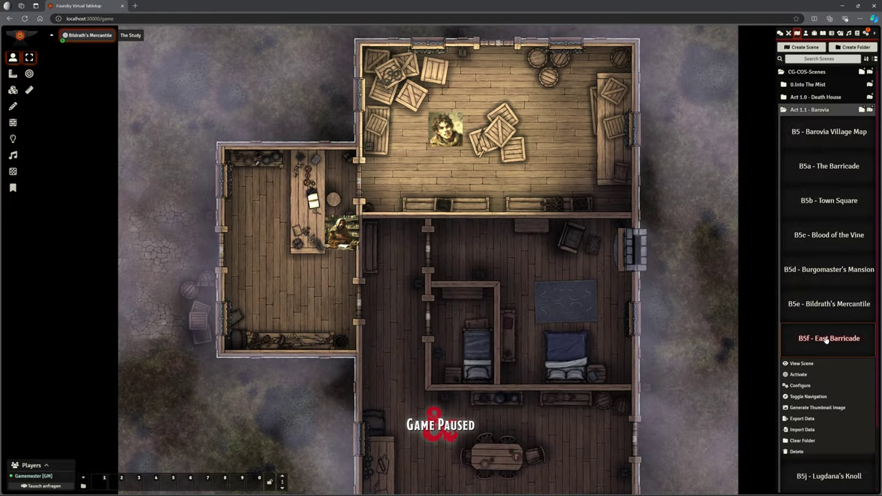
{"action": "left_click", "coordinate": [798, 375]}
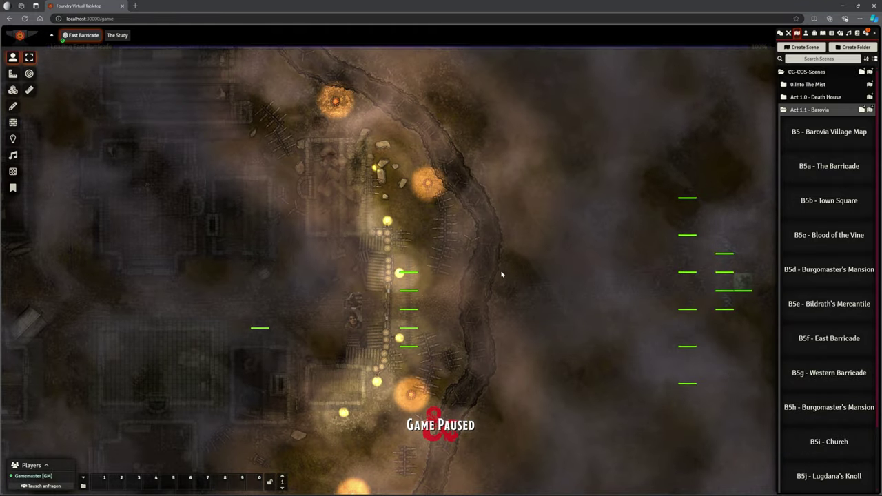
Step: Open the Zombie Plague Spreader's sheet from its token east of the barricade, check its Virulent Miasma feature and close the sheet
{"action": "scroll", "coordinate": [501, 273], "scroll_direction": "down", "scroll_amount": 1}
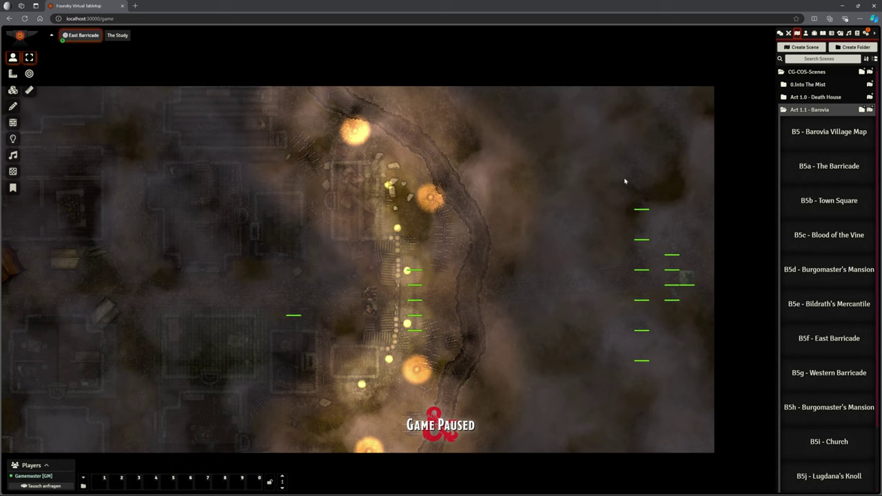
{"action": "double_click", "coordinate": [689, 283]}
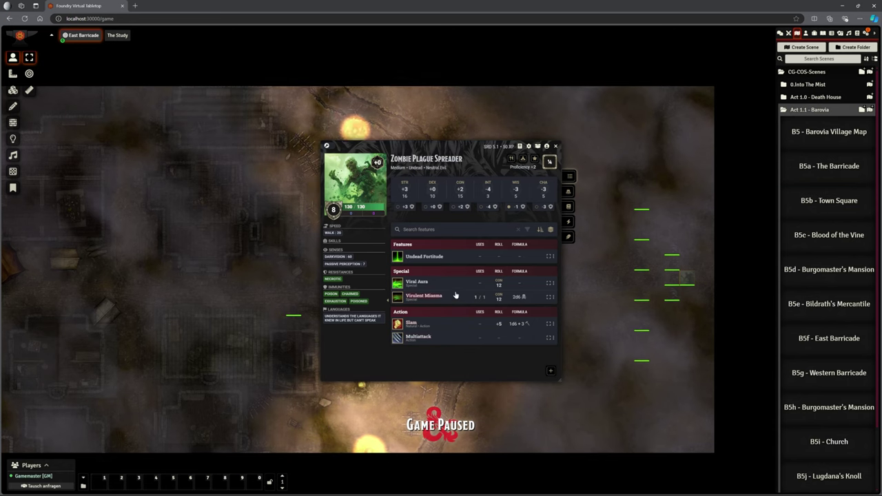
{"action": "mouse_move", "coordinate": [457, 297]}
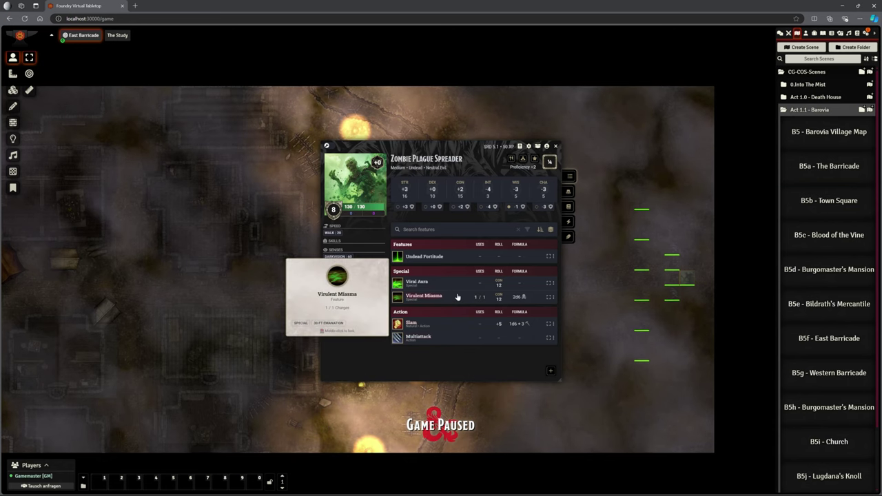
{"action": "left_click", "coordinate": [557, 148]}
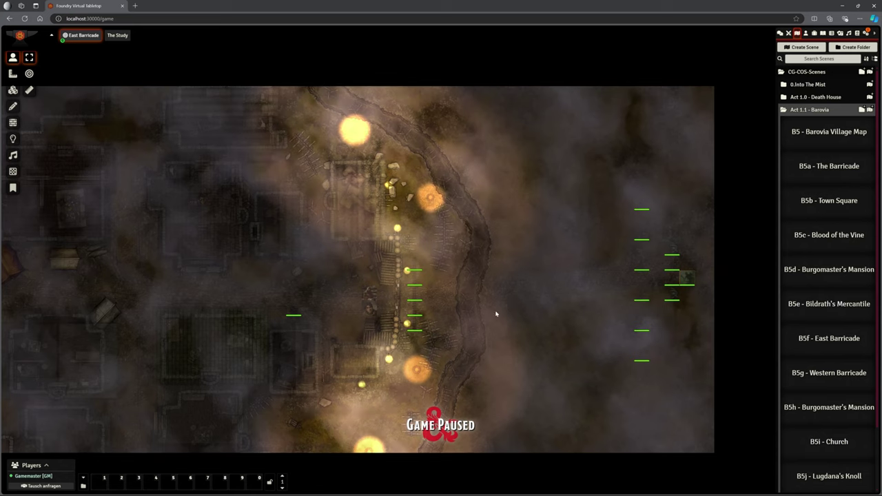
Step: Open the sheet of the northernmost Barricade token along the palisade, look over its statistics and close it
{"action": "scroll", "coordinate": [496, 315], "scroll_direction": "up", "scroll_amount": 8}
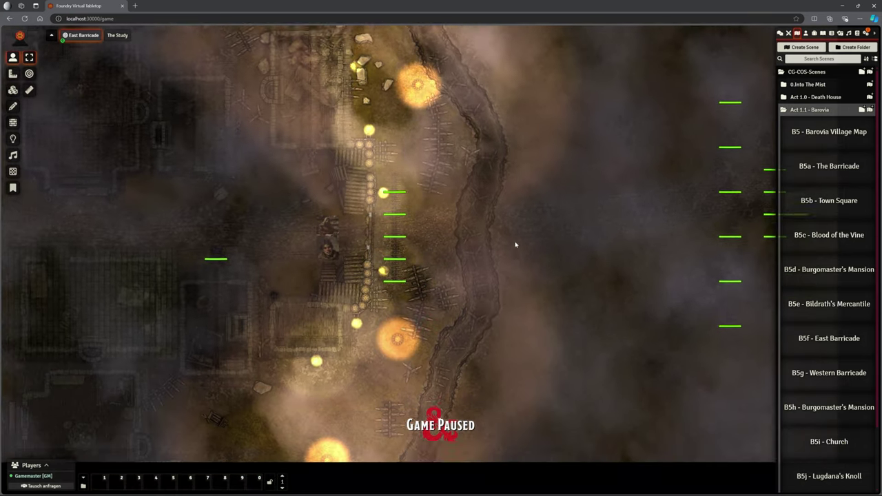
{"action": "scroll", "coordinate": [515, 235], "scroll_direction": "up", "scroll_amount": 5}
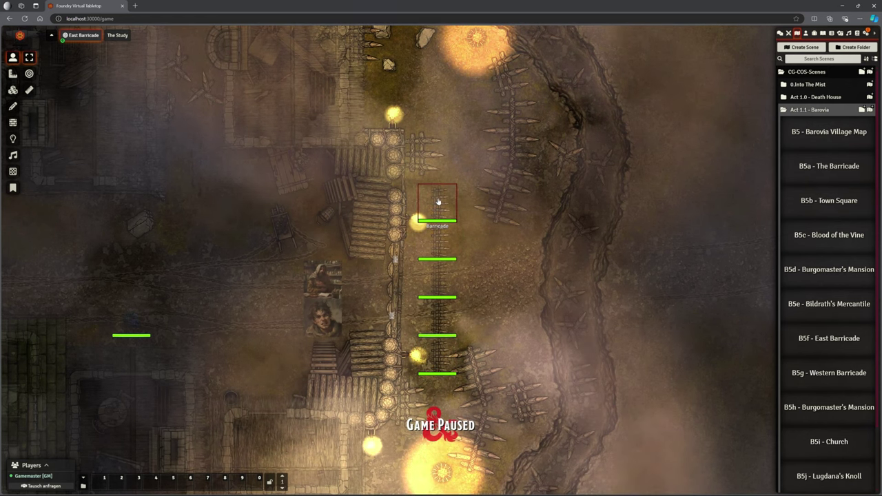
{"action": "double_click", "coordinate": [437, 201]}
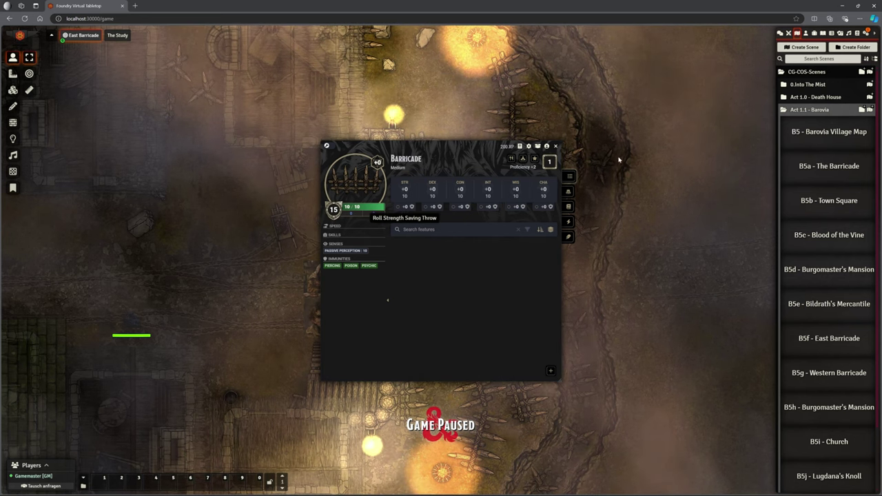
{"action": "left_click", "coordinate": [556, 146]}
{"action": "scroll", "coordinate": [692, 273], "scroll_direction": "down", "scroll_amount": 5}
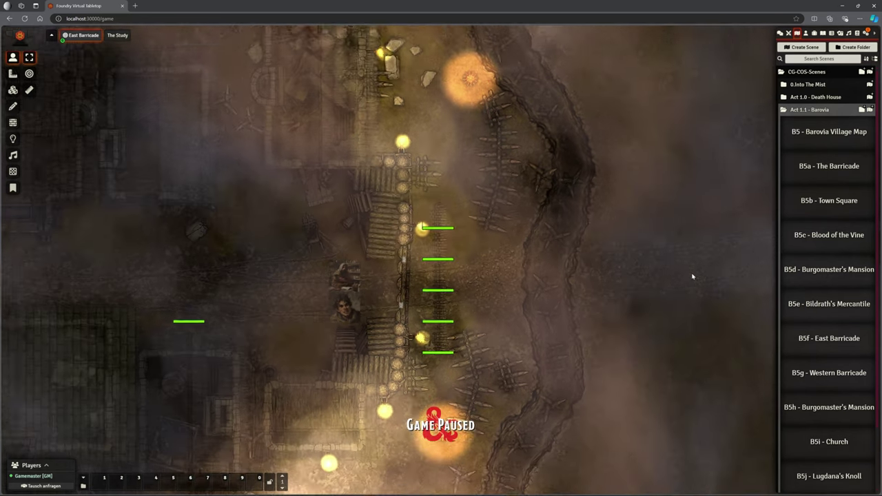
Step: Examine the East Barricade scene from the palisade tokens across the ditch to the attacker tokens on the road further east
{"action": "left_click_drag", "start_coordinate": [679, 277], "coordinate": [410, 262]}
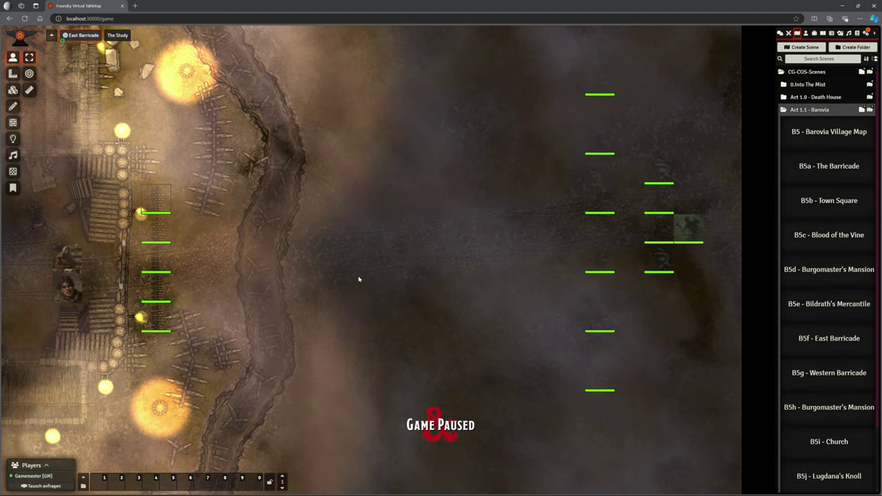
{"action": "left_click_drag", "start_coordinate": [256, 295], "coordinate": [601, 272]}
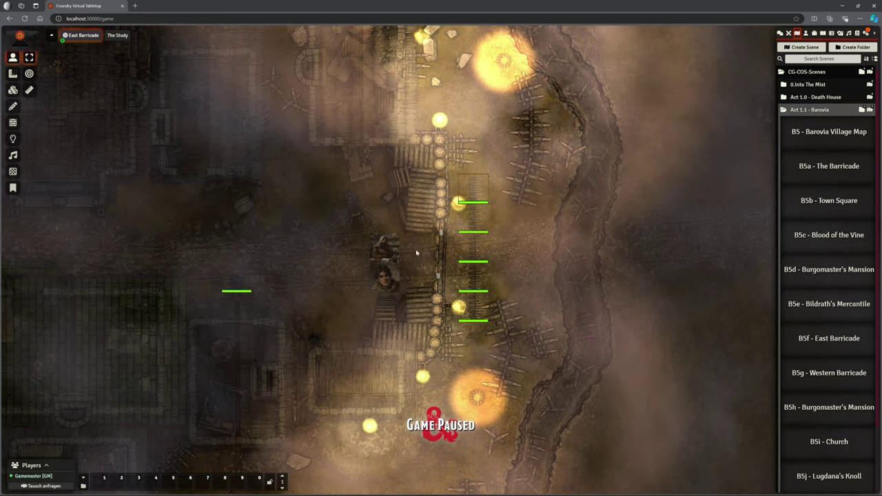
{"action": "scroll", "coordinate": [478, 221], "scroll_direction": "up", "scroll_amount": 10}
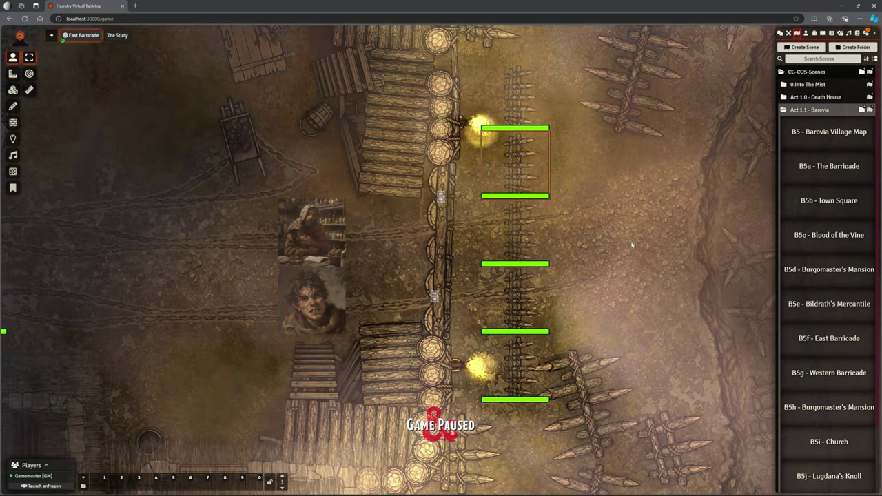
{"action": "scroll", "coordinate": [606, 217], "scroll_direction": "down", "scroll_amount": 2}
{"action": "scroll", "coordinate": [606, 217], "scroll_direction": "down", "scroll_amount": 3}
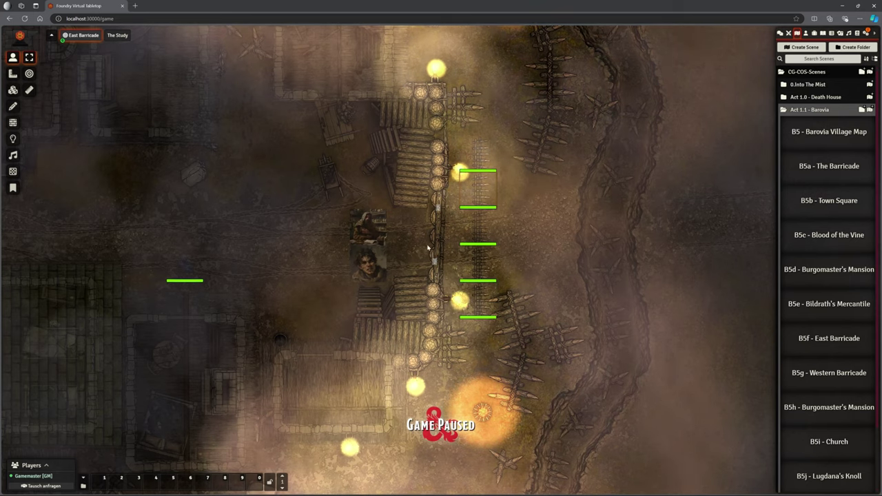
{"action": "scroll", "coordinate": [428, 236], "scroll_direction": "down", "scroll_amount": 3}
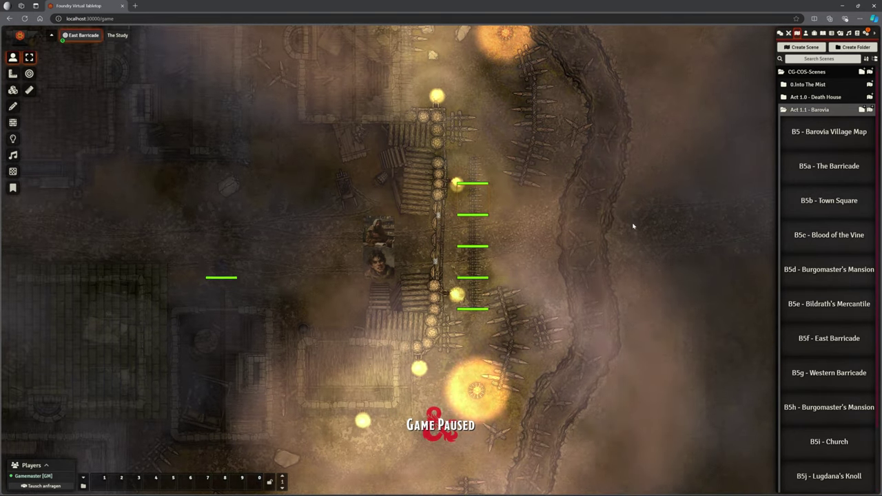
{"action": "scroll", "coordinate": [634, 229], "scroll_direction": "down", "scroll_amount": 2}
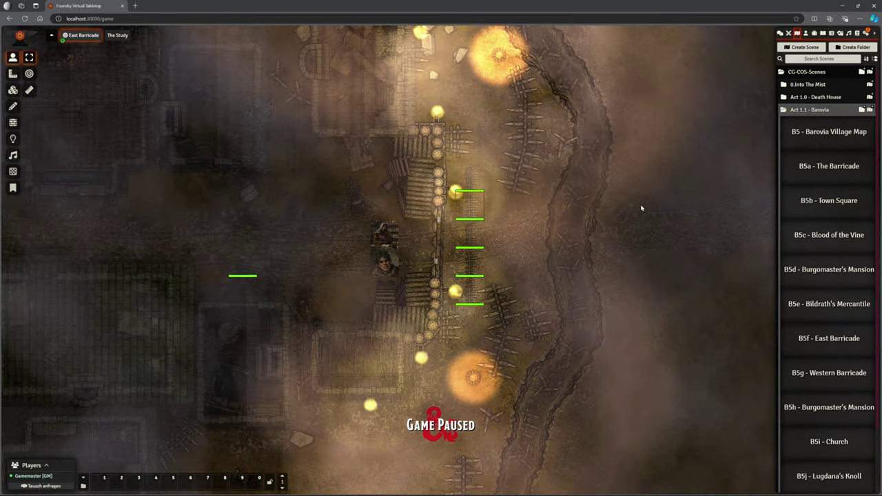
{"action": "scroll", "coordinate": [644, 199], "scroll_direction": "down", "scroll_amount": 2}
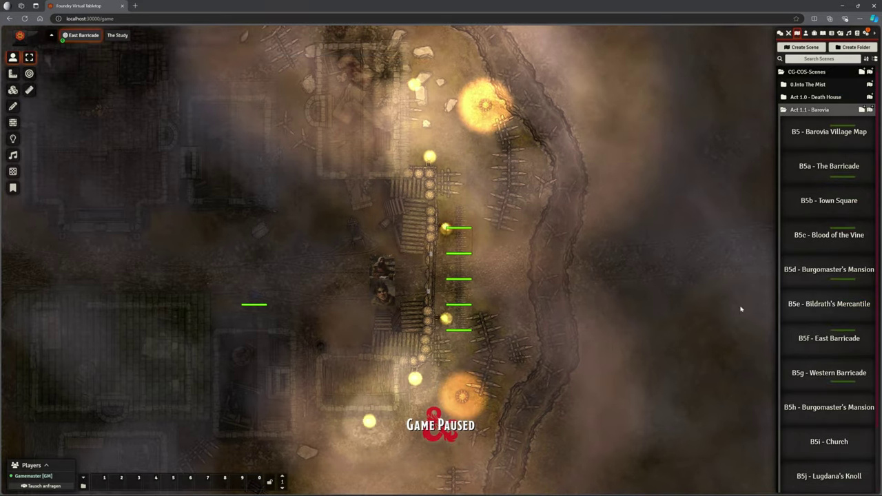
Step: Activate the B5g - Western Barricade scene and examine the palisade, the fallen guards and the tokens along the street
{"action": "right_click", "coordinate": [818, 372]}
{"action": "left_click", "coordinate": [803, 263]}
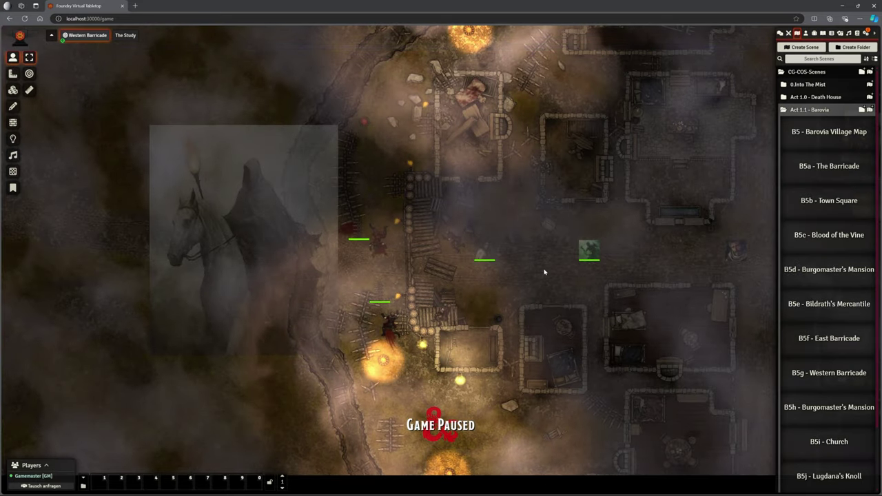
{"action": "scroll", "coordinate": [340, 239], "scroll_direction": "up", "scroll_amount": 3}
{"action": "scroll", "coordinate": [340, 239], "scroll_direction": "up", "scroll_amount": 4}
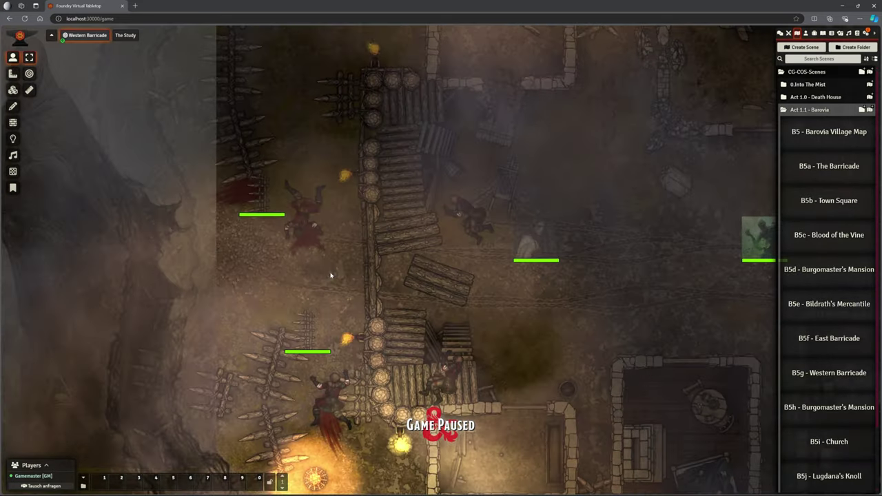
{"action": "left_click_drag", "start_coordinate": [330, 275], "coordinate": [488, 294]}
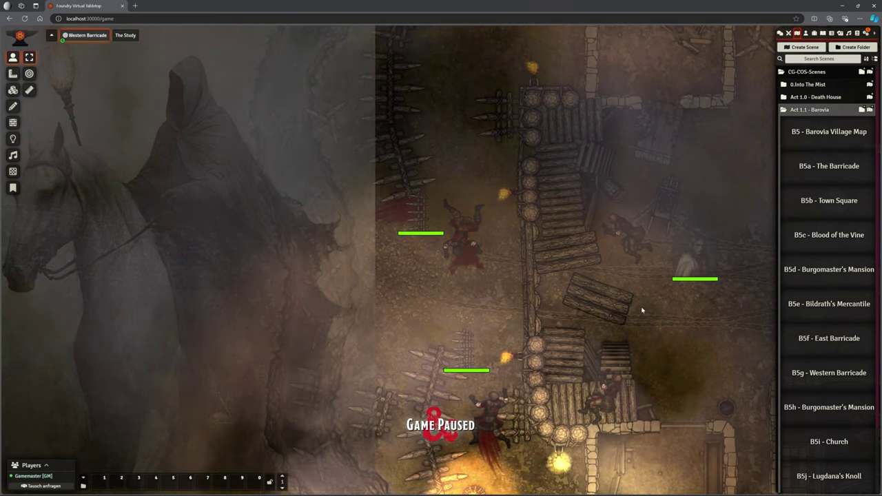
{"action": "scroll", "coordinate": [642, 310], "scroll_direction": "down", "scroll_amount": 1}
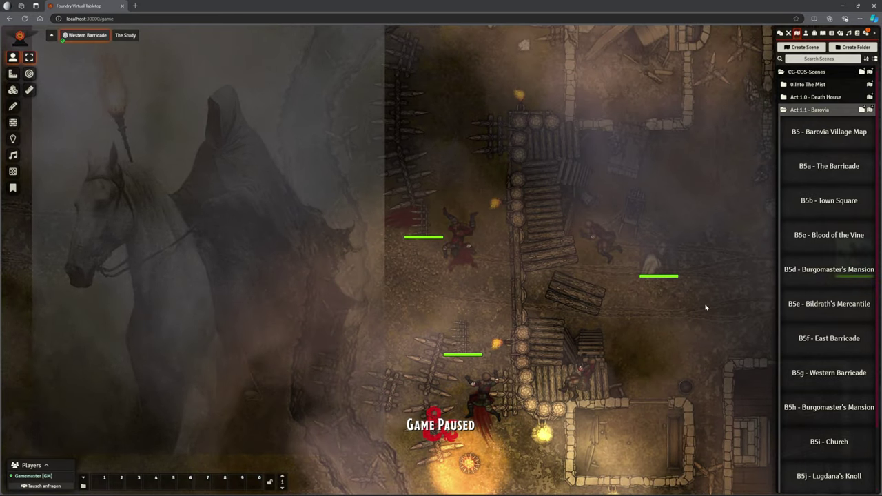
{"action": "left_click_drag", "start_coordinate": [705, 308], "coordinate": [508, 309]}
{"action": "scroll", "coordinate": [636, 319], "scroll_direction": "down", "scroll_amount": 1}
{"action": "left_click_drag", "start_coordinate": [636, 319], "coordinate": [477, 288]}
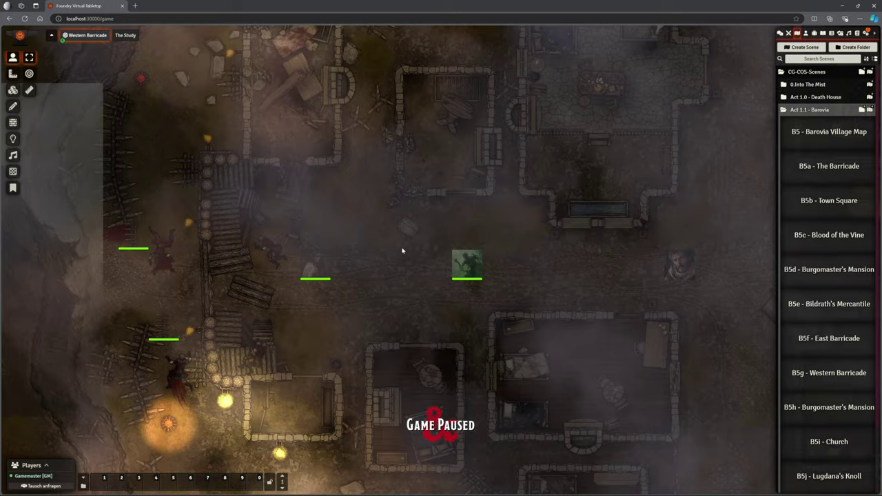
Step: Reveal the hooded horseman tile west of the palisade and hide it again
{"action": "key", "text": "Left"}
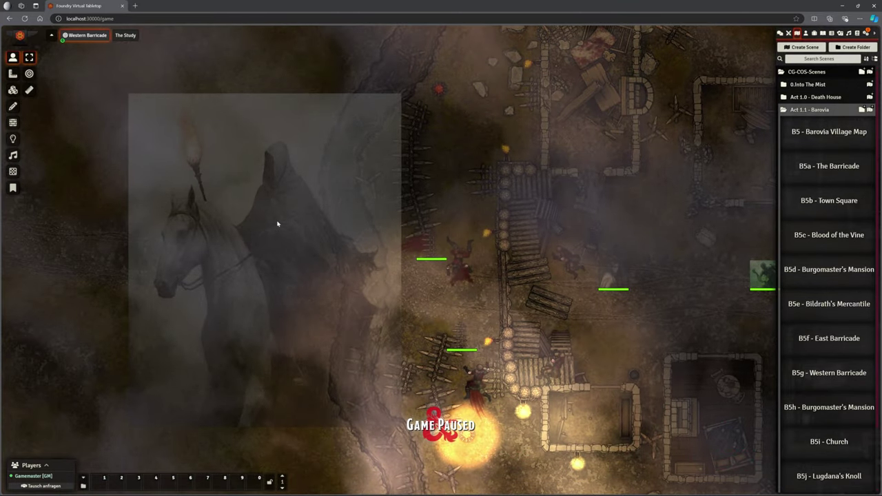
{"action": "key", "text": "t"}
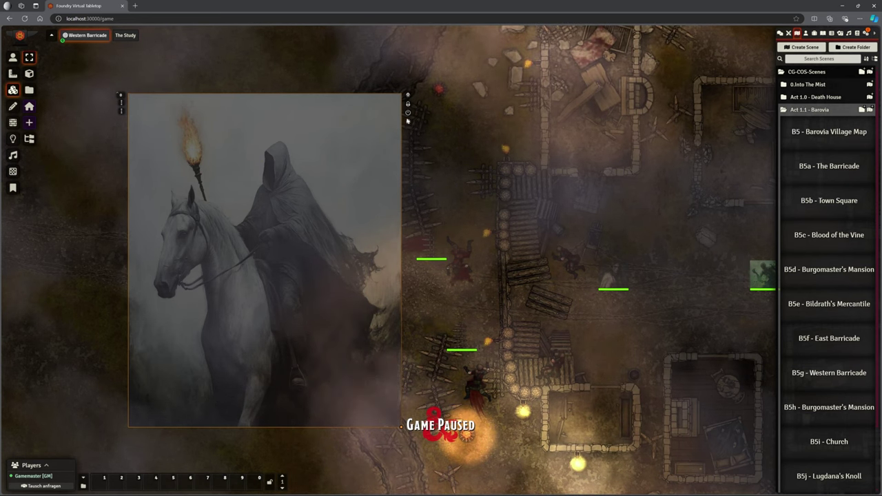
{"action": "left_click", "coordinate": [408, 103]}
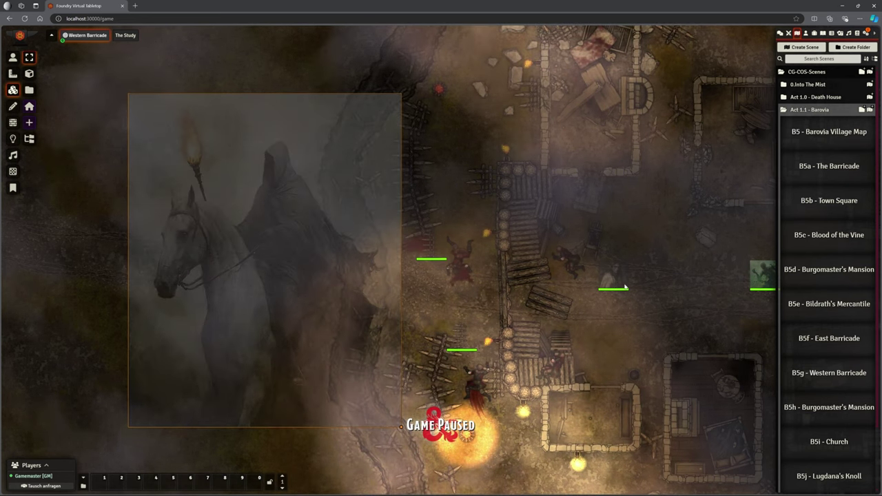
Step: Open the sheet of the Rahadin, Castle Chamberlain token, enlarge it to review his features and actions, and close it
{"action": "scroll", "coordinate": [115, 175], "scroll_direction": "up", "scroll_amount": 3}
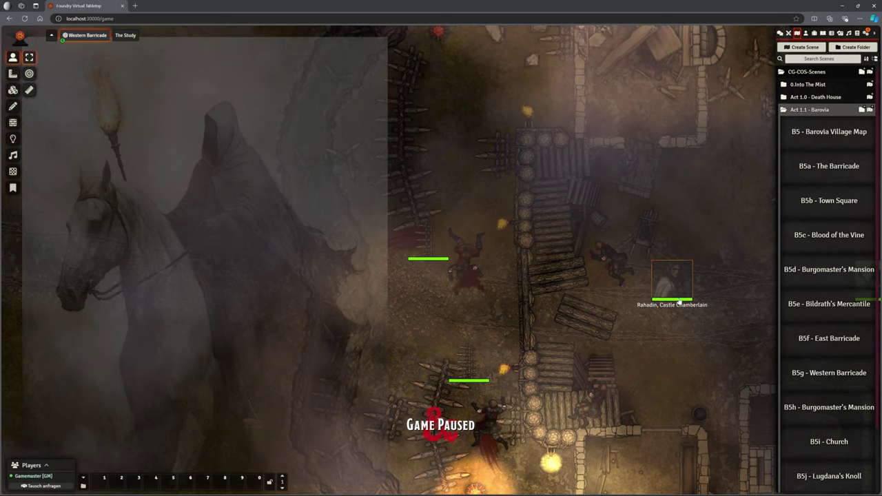
{"action": "left_click", "coordinate": [672, 286]}
{"action": "left_click_drag", "start_coordinate": [662, 388], "coordinate": [361, 396]}
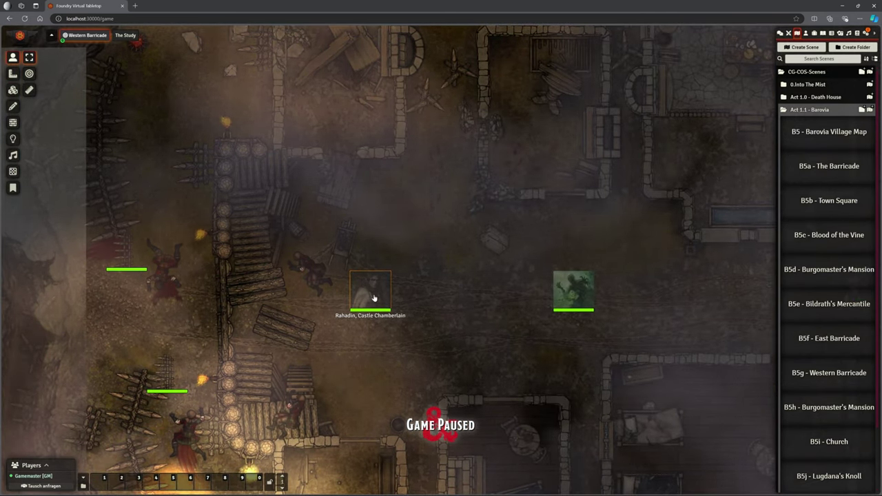
{"action": "double_click", "coordinate": [372, 296]}
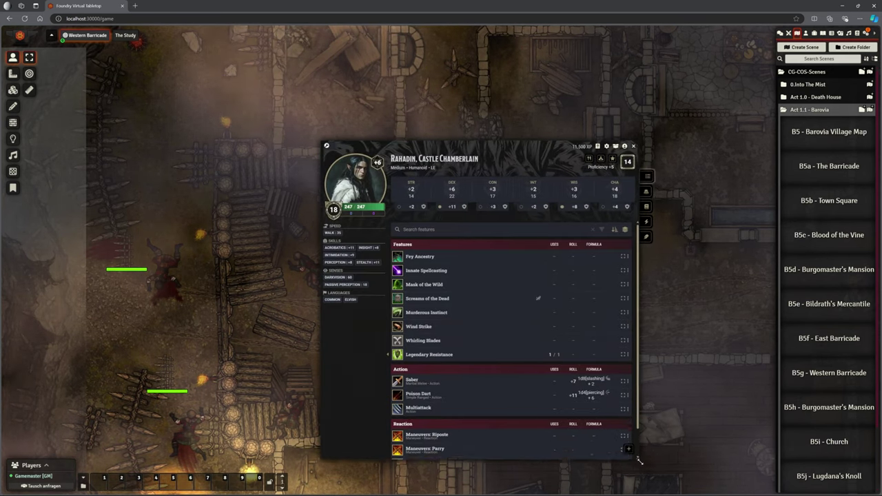
{"action": "left_click_drag", "start_coordinate": [518, 145], "coordinate": [491, 33]}
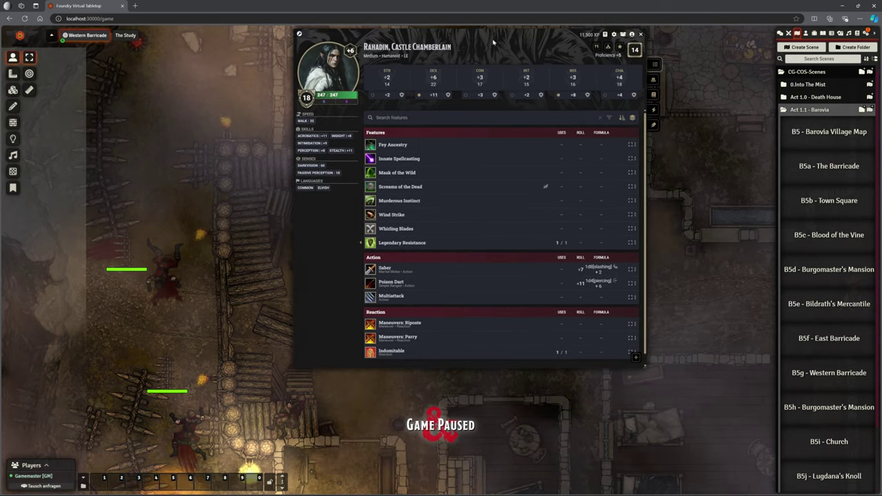
{"action": "left_click_drag", "start_coordinate": [646, 368], "coordinate": [690, 438]}
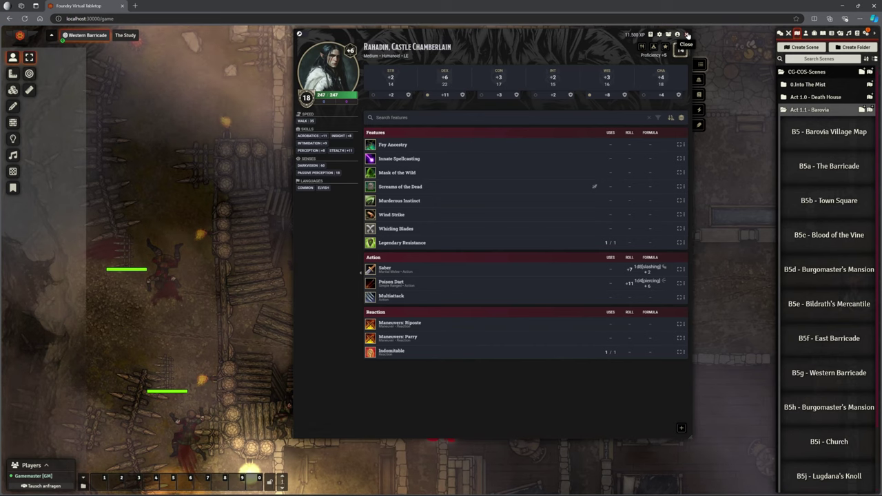
{"action": "left_click", "coordinate": [687, 36]}
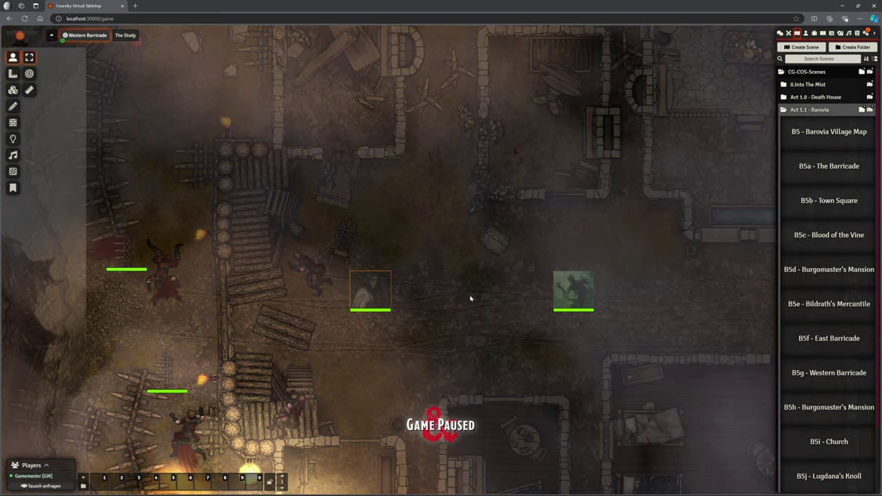
Step: Examine the Zombie Plague Spreader token and the horseman's placement relative to the Rahadin token near the western palisade
{"action": "scroll", "coordinate": [482, 293], "scroll_direction": "down", "scroll_amount": 3}
{"action": "scroll", "coordinate": [491, 278], "scroll_direction": "down", "scroll_amount": 2}
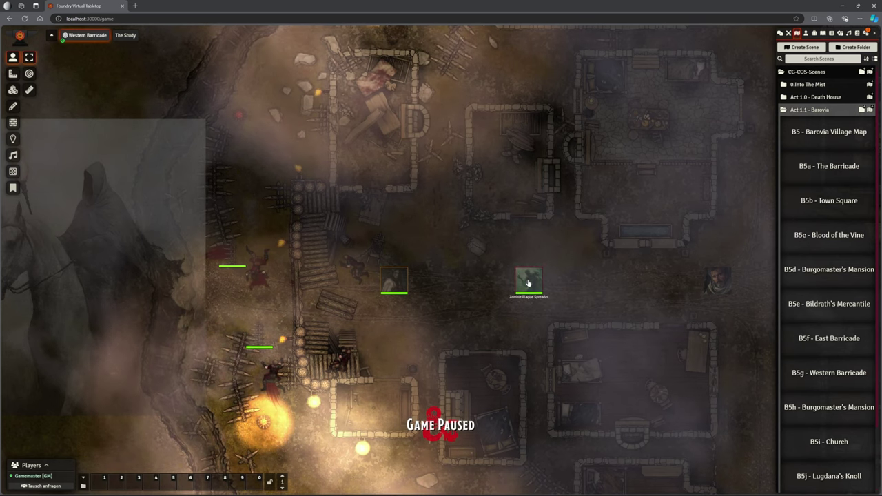
{"action": "scroll", "coordinate": [576, 241], "scroll_direction": "down", "scroll_amount": 5}
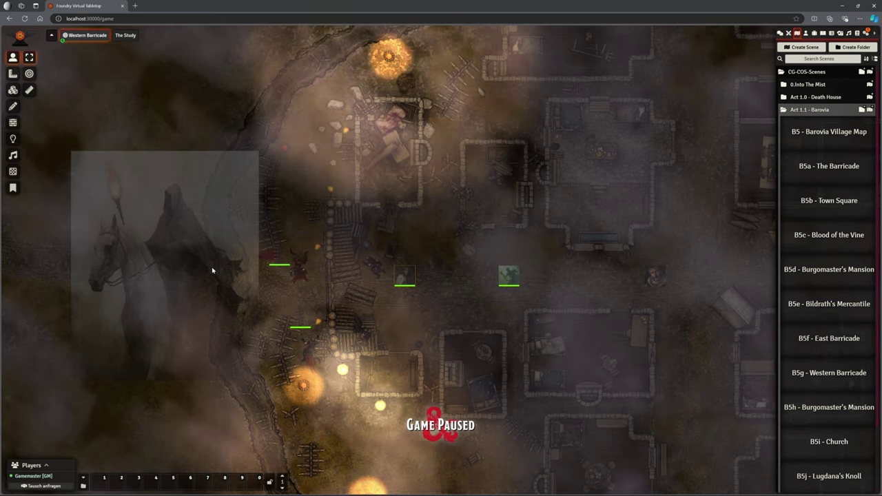
{"action": "left_click", "coordinate": [404, 281]}
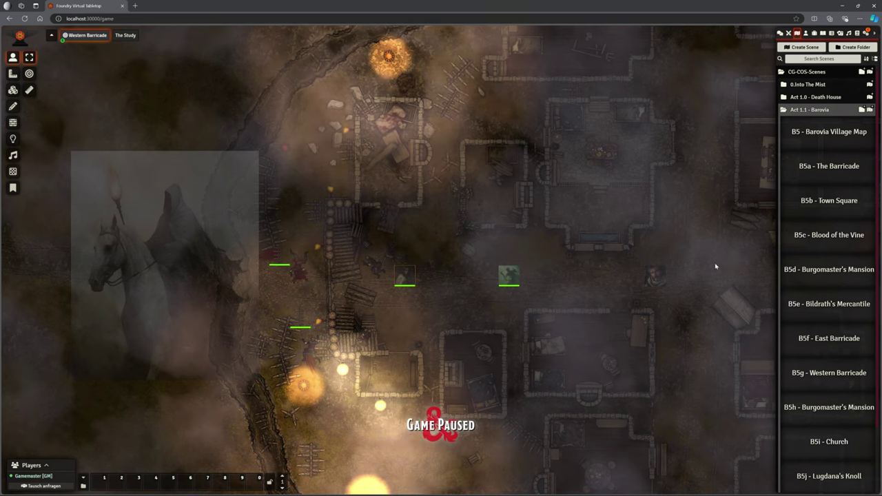
Step: Activate the B5h - Burgomaster's Mansion scene and examine the Kolyan Indirovich token and the other characters around the entrance hall
{"action": "right_click", "coordinate": [835, 408]}
{"action": "left_click", "coordinate": [808, 302]}
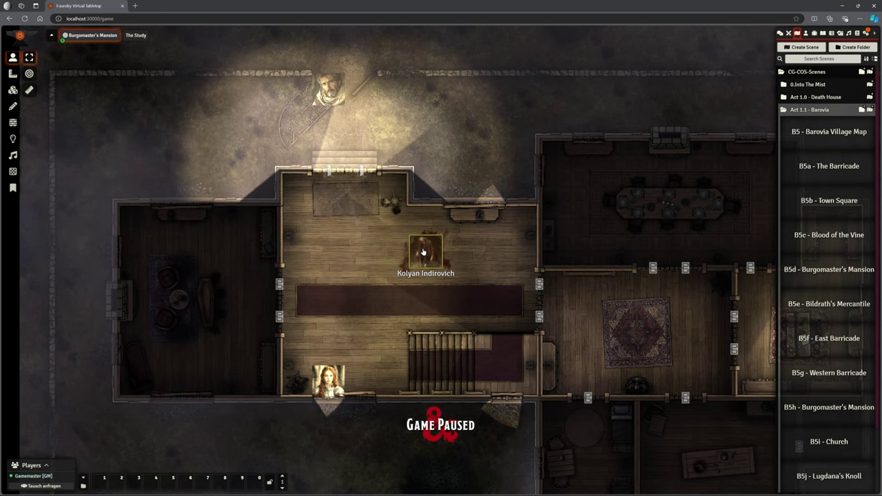
{"action": "scroll", "coordinate": [468, 297], "scroll_direction": "up", "scroll_amount": 6}
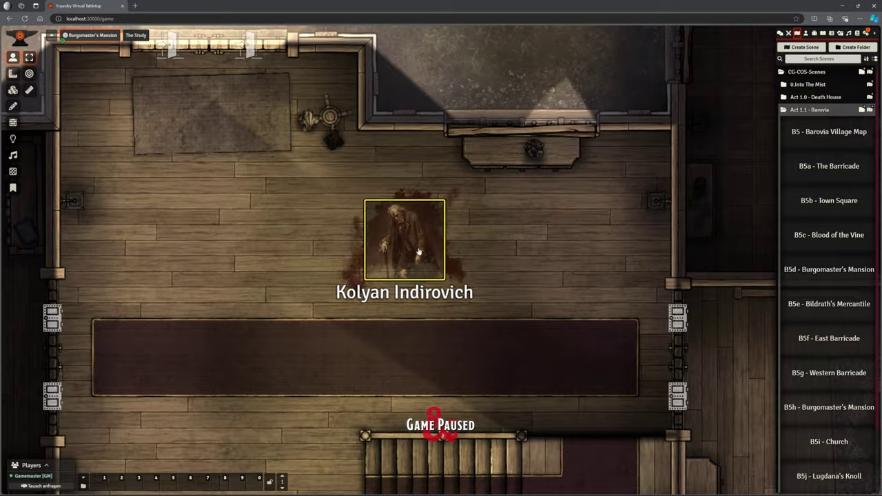
{"action": "scroll", "coordinate": [365, 305], "scroll_direction": "down", "scroll_amount": 3}
{"action": "scroll", "coordinate": [364, 305], "scroll_direction": "down", "scroll_amount": 2}
{"action": "left_click_drag", "start_coordinate": [365, 333], "coordinate": [392, 205]}
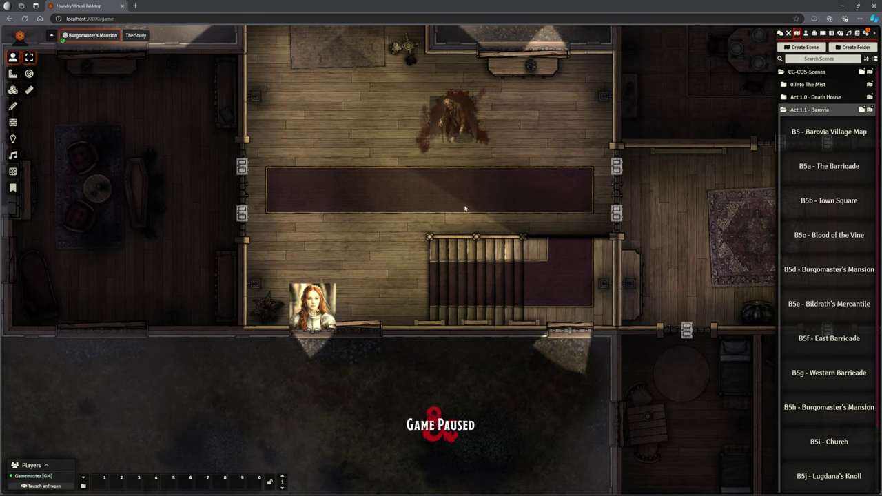
{"action": "scroll", "coordinate": [479, 209], "scroll_direction": "down", "scroll_amount": 3}
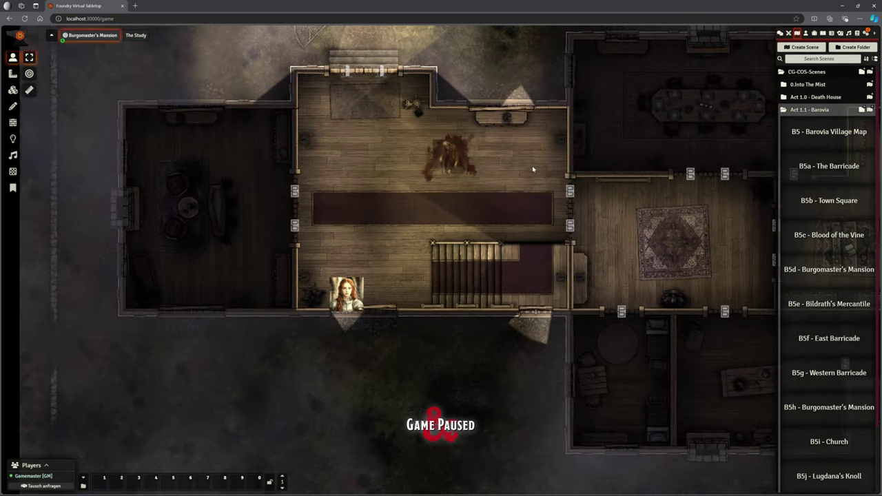
{"action": "scroll", "coordinate": [421, 241], "scroll_direction": "down", "scroll_amount": 2}
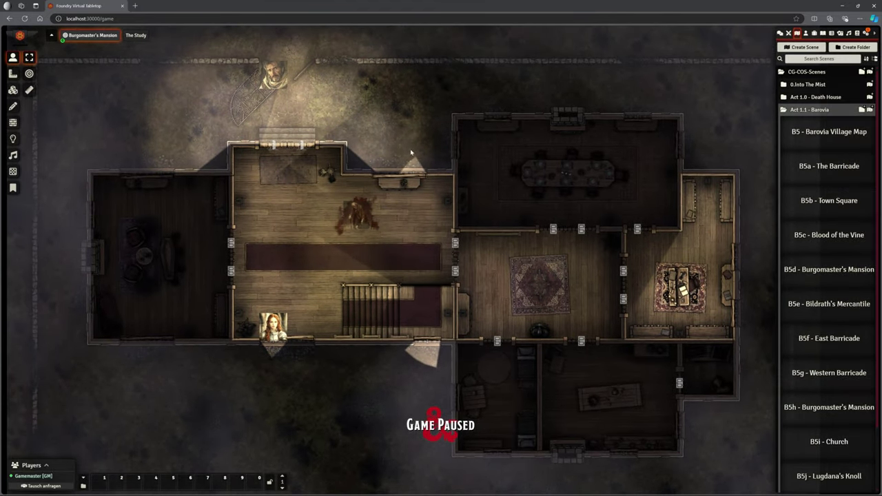
Step: Activate the B5i - Church scene and examine the coffin and the two character tokens in front of the church entrance
{"action": "scroll", "coordinate": [827, 344], "scroll_direction": "down", "scroll_amount": 2}
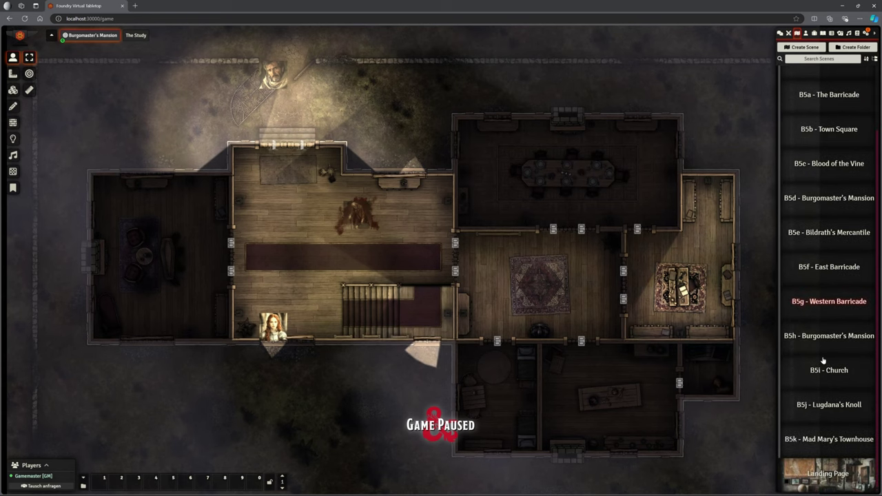
{"action": "right_click", "coordinate": [827, 370]}
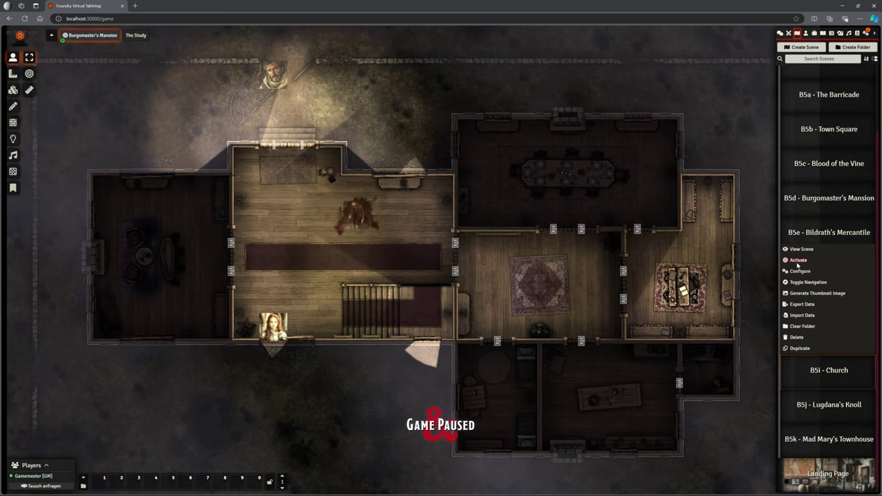
{"action": "left_click", "coordinate": [797, 265]}
{"action": "scroll", "coordinate": [558, 179], "scroll_direction": "down", "scroll_amount": 5}
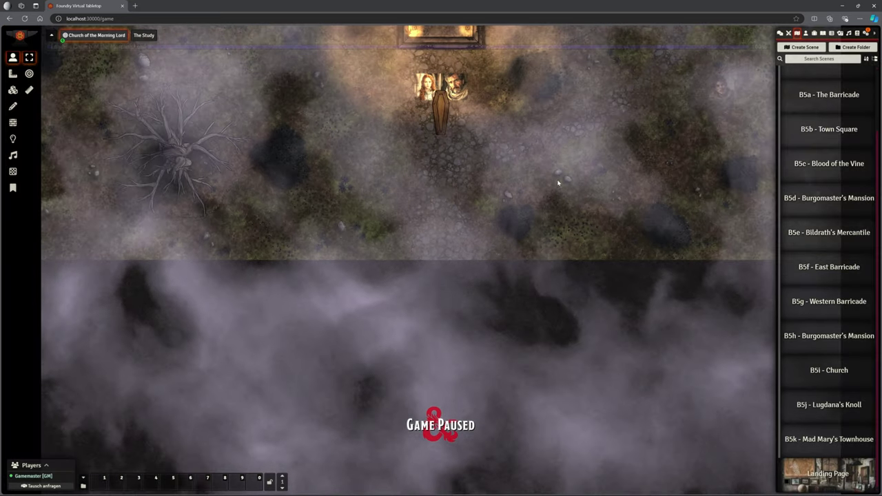
{"action": "scroll", "coordinate": [603, 236], "scroll_direction": "down", "scroll_amount": 2}
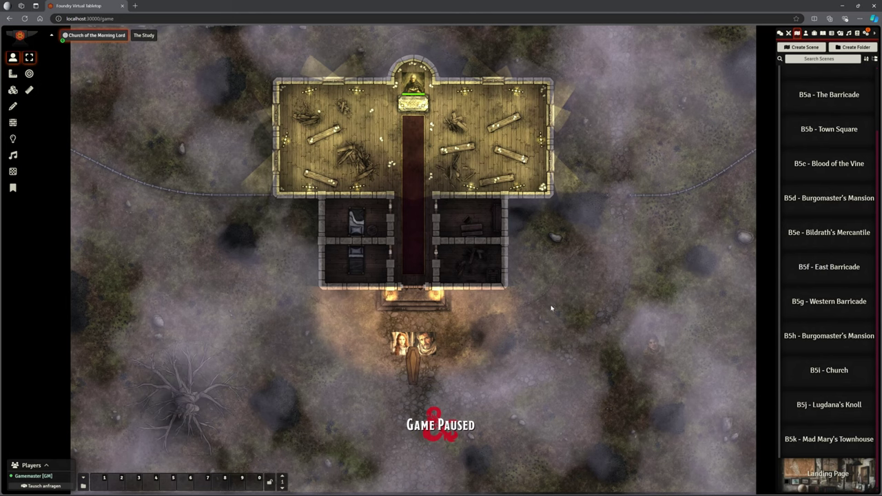
{"action": "scroll", "coordinate": [510, 324], "scroll_direction": "up", "scroll_amount": 4}
{"action": "scroll", "coordinate": [565, 262], "scroll_direction": "up", "scroll_amount": 2}
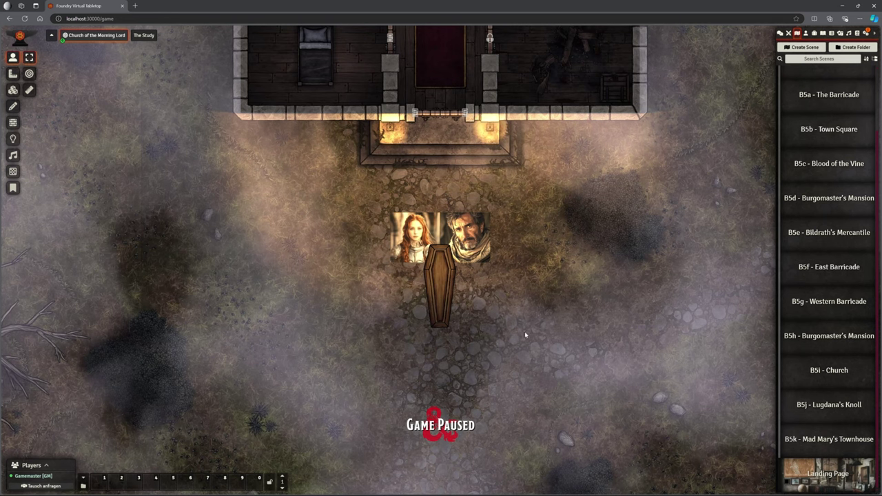
{"action": "key", "text": "Up"}
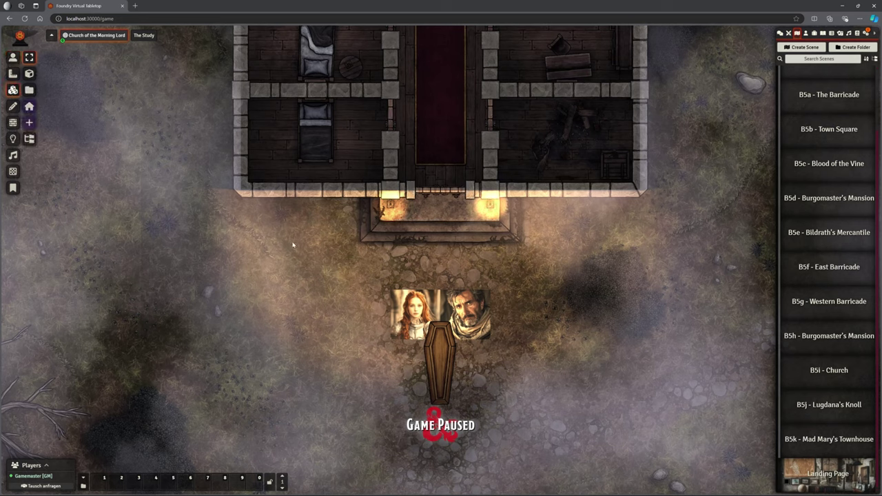
Step: Move the coffin tile between the church hall and the ground outside, ending at its original spot in front of the steps
{"action": "left_click", "coordinate": [439, 363]}
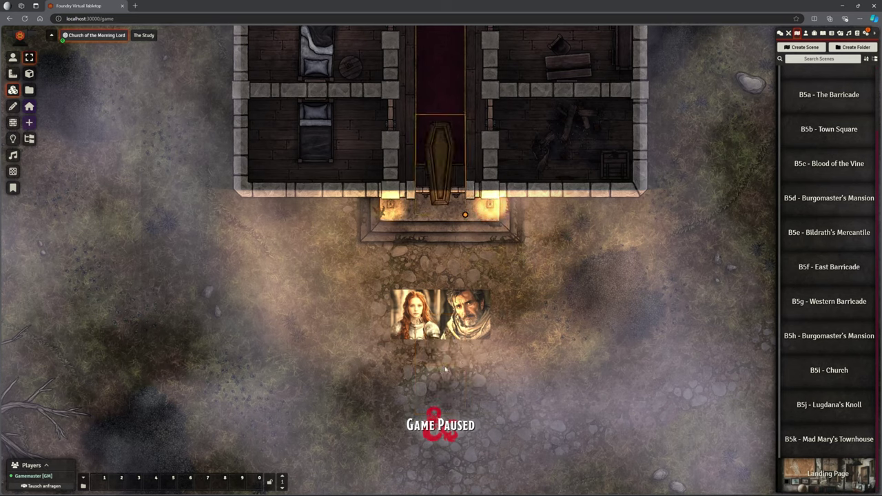
{"action": "key", "text": "Down"}
{"action": "key", "text": "Down"}
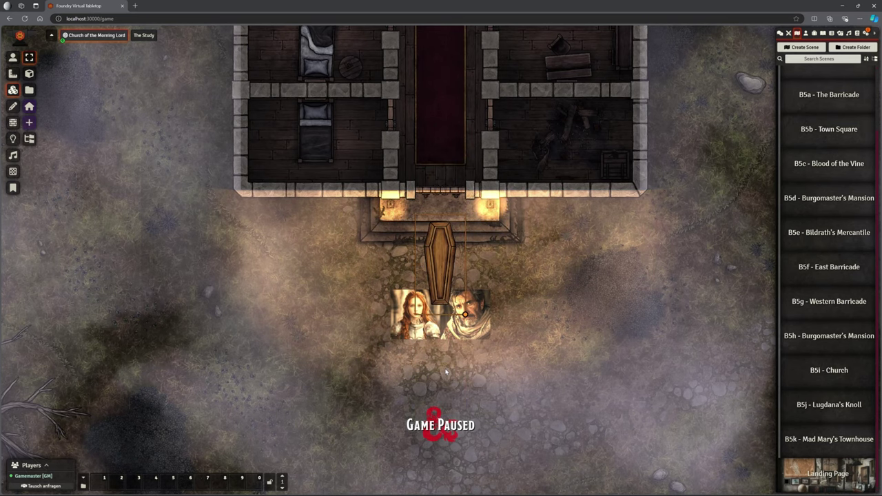
{"action": "key", "text": "Down"}
{"action": "key", "text": "Down"}
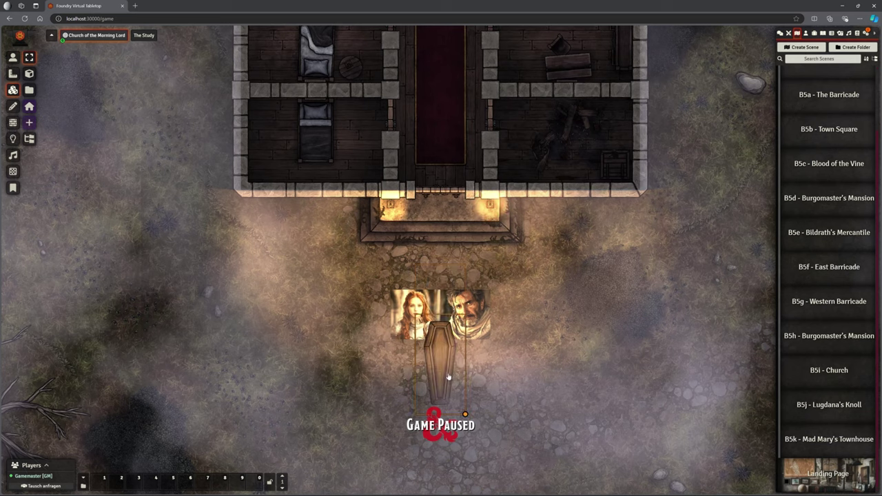
{"action": "key", "text": "Up"}
{"action": "key", "text": "Up"}
{"action": "key", "text": "Up"}
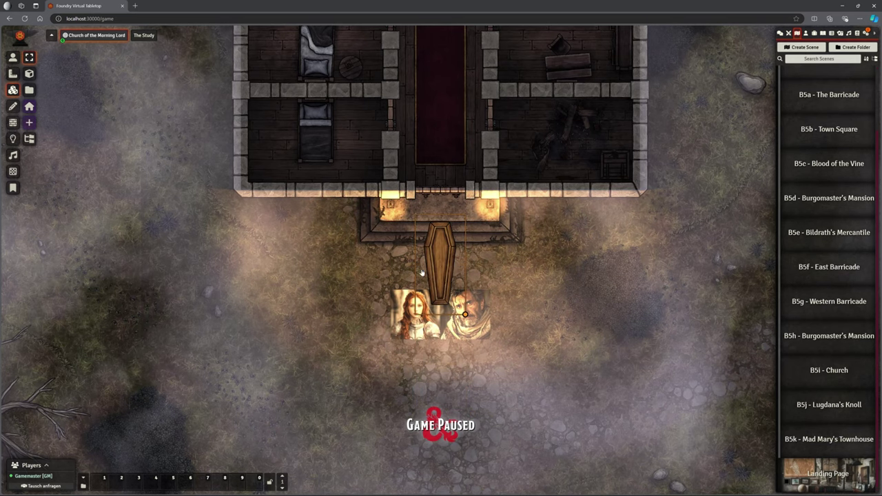
{"action": "key", "text": "Down"}
{"action": "key", "text": "Down"}
{"action": "key", "text": "Down"}
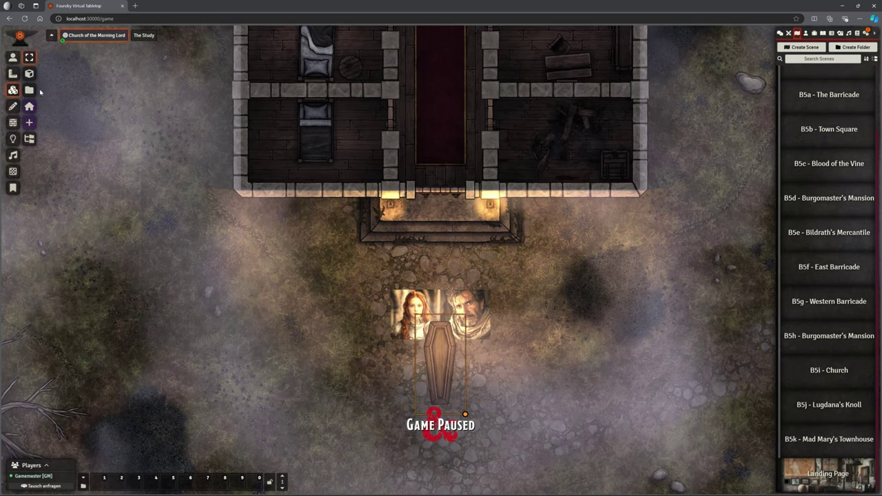
Step: Switch to the token controls and examine the church's interior, including the priest token behind the altar
{"action": "left_click", "coordinate": [13, 57]}
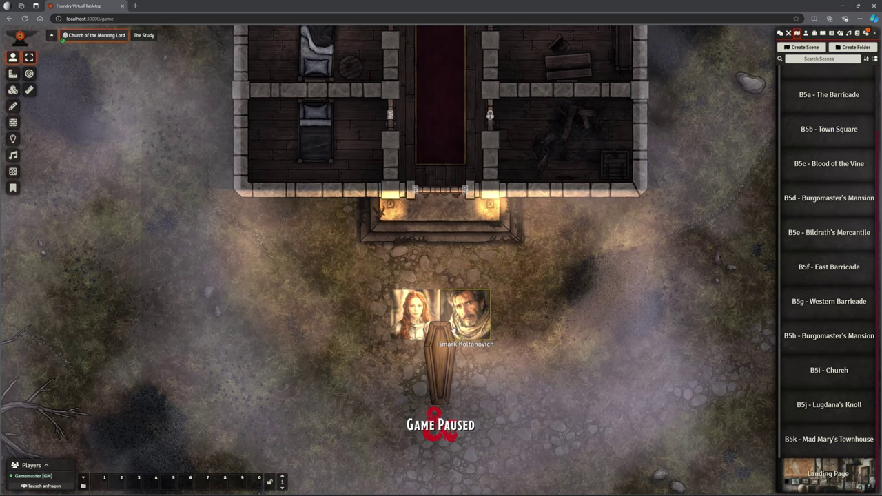
{"action": "scroll", "coordinate": [452, 193], "scroll_direction": "down", "scroll_amount": 1}
{"action": "key", "text": "Up"}
{"action": "key", "text": "Up"}
{"action": "key", "text": "Up"}
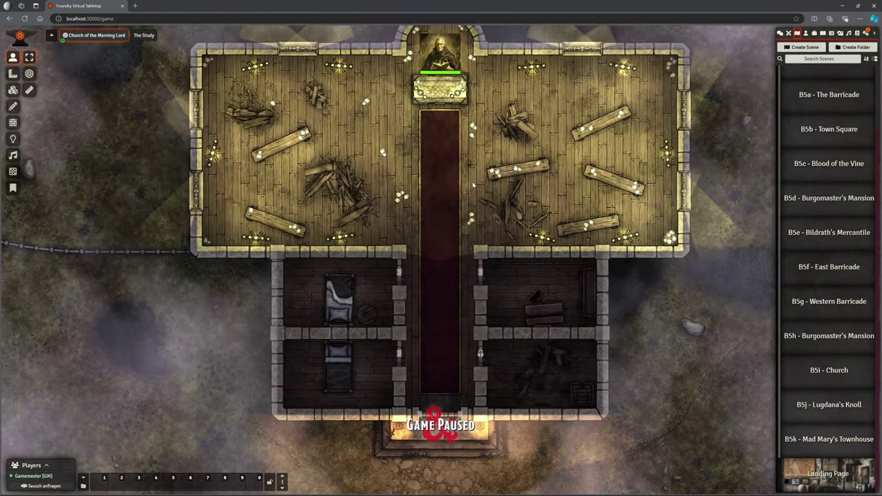
{"action": "scroll", "coordinate": [508, 309], "scroll_direction": "down", "scroll_amount": 1}
Step: Open the sheet of the Vampire Spawn token in the church's undercroft, review its features and actions, and close it
{"action": "key", "text": "Down"}
{"action": "key", "text": "Down"}
{"action": "key", "text": "Down"}
{"action": "key", "text": "Down"}
{"action": "key", "text": "Down"}
{"action": "key", "text": "Down"}
{"action": "key", "text": "Down"}
{"action": "key", "text": "Down"}
{"action": "key", "text": "Down"}
{"action": "key", "text": "Down"}
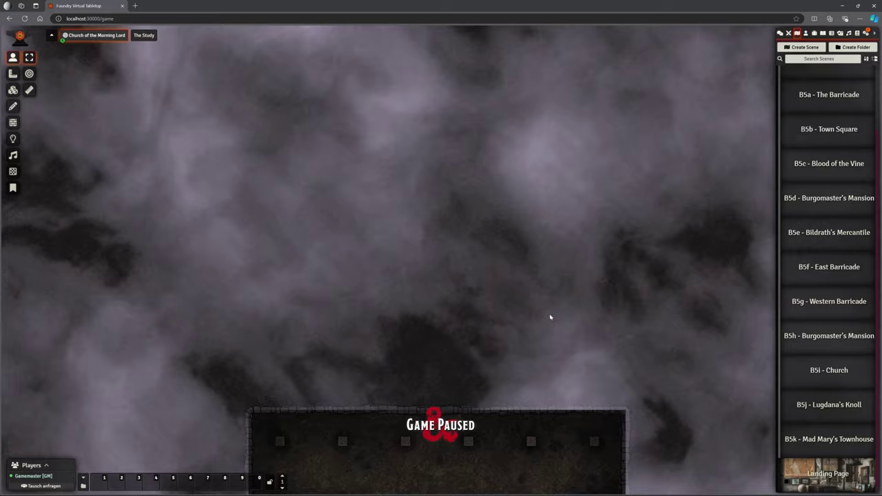
{"action": "scroll", "coordinate": [445, 296], "scroll_direction": "up", "scroll_amount": 1}
{"action": "scroll", "coordinate": [403, 298], "scroll_direction": "up", "scroll_amount": 1}
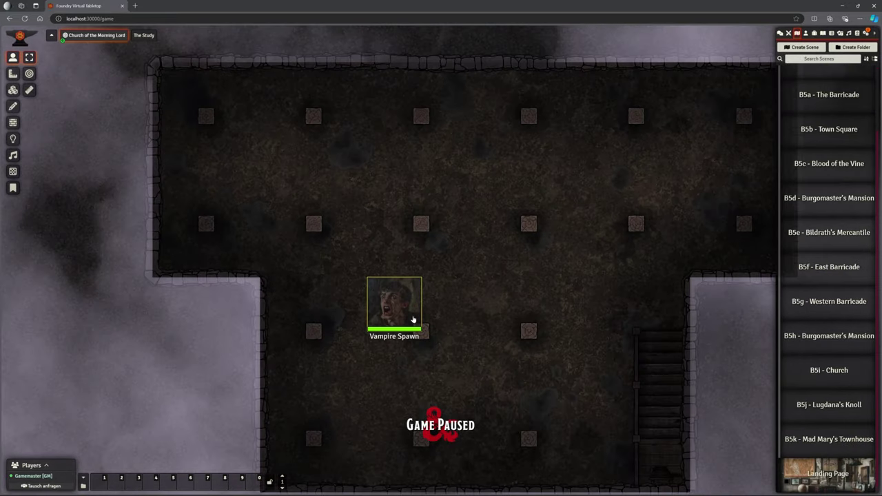
{"action": "double_click", "coordinate": [398, 308]}
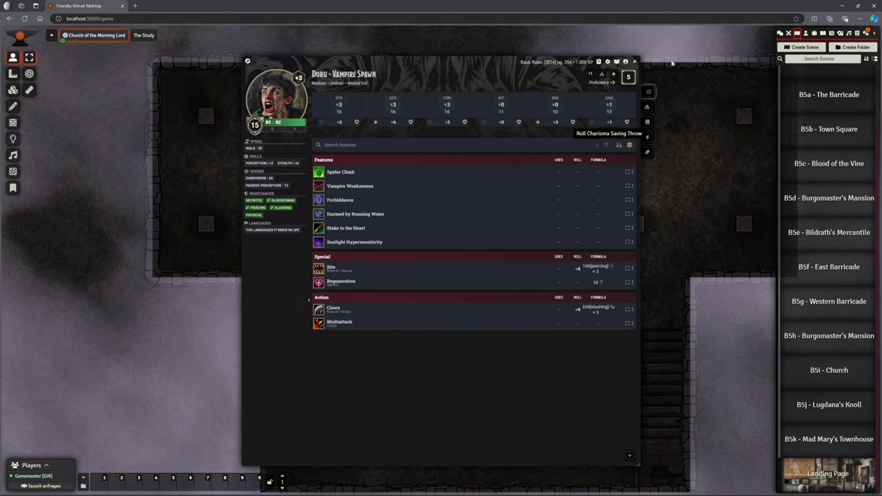
{"action": "left_click", "coordinate": [635, 62]}
Step: Examine the church map's surroundings and the Dig Grave and Burrial Complete trigger boxes beside the map
{"action": "scroll", "coordinate": [540, 193], "scroll_direction": "down", "scroll_amount": 5}
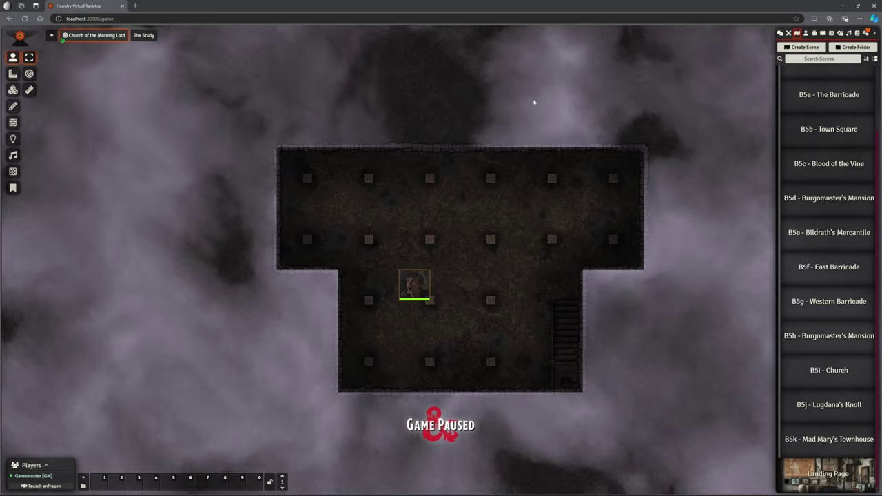
{"action": "left_click", "coordinate": [532, 108]}
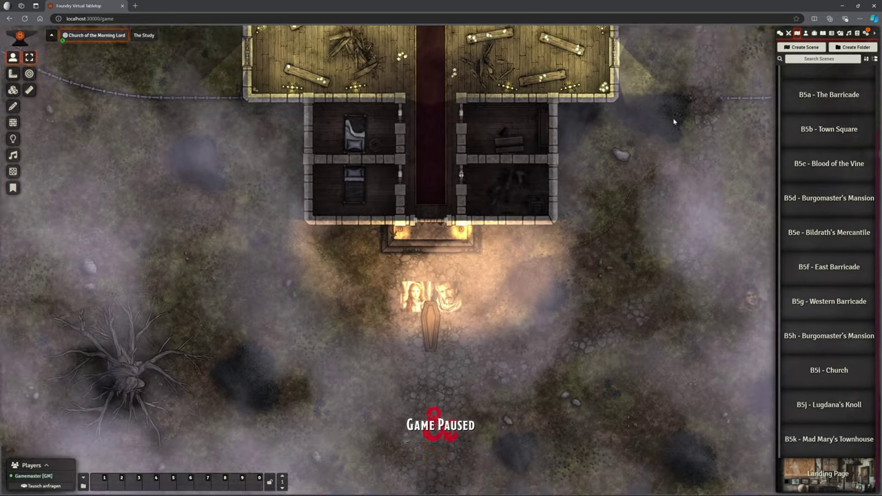
{"action": "left_click_drag", "start_coordinate": [675, 121], "coordinate": [634, 280]}
{"action": "scroll", "coordinate": [633, 262], "scroll_direction": "down", "scroll_amount": 2}
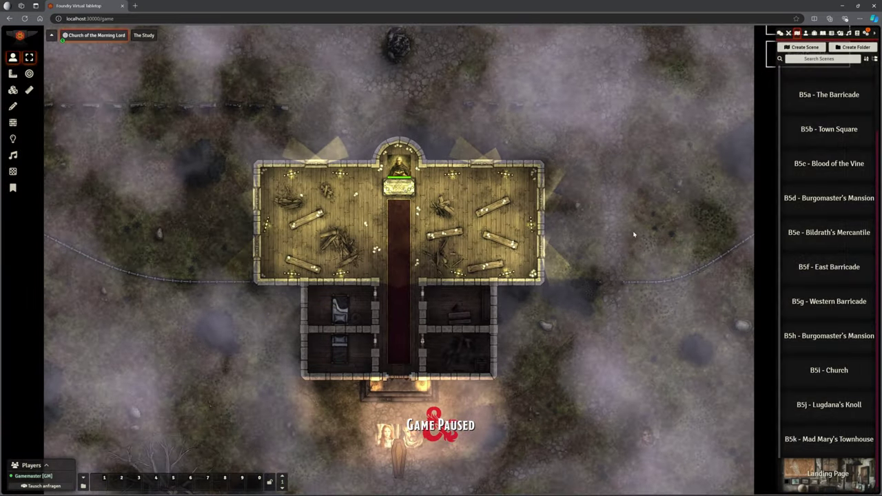
{"action": "scroll", "coordinate": [634, 235], "scroll_direction": "down", "scroll_amount": 2}
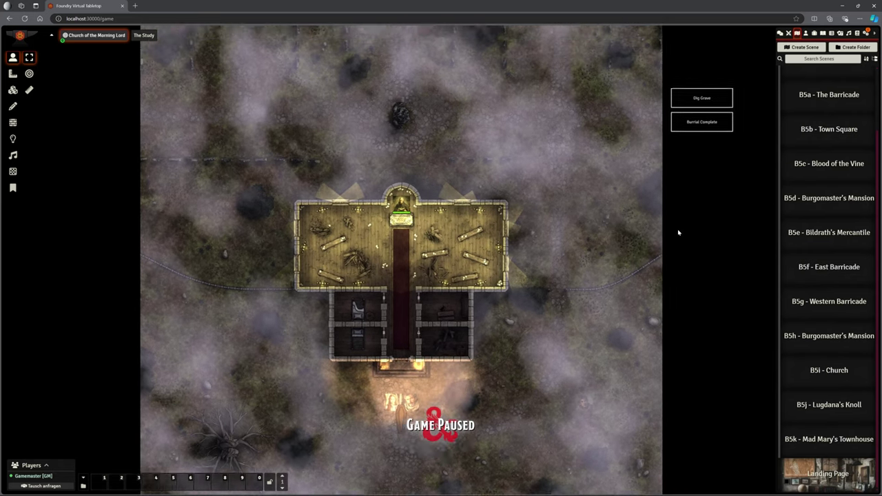
{"action": "left_click_drag", "start_coordinate": [678, 232], "coordinate": [561, 263]}
{"action": "scroll", "coordinate": [584, 228], "scroll_direction": "up", "scroll_amount": 2}
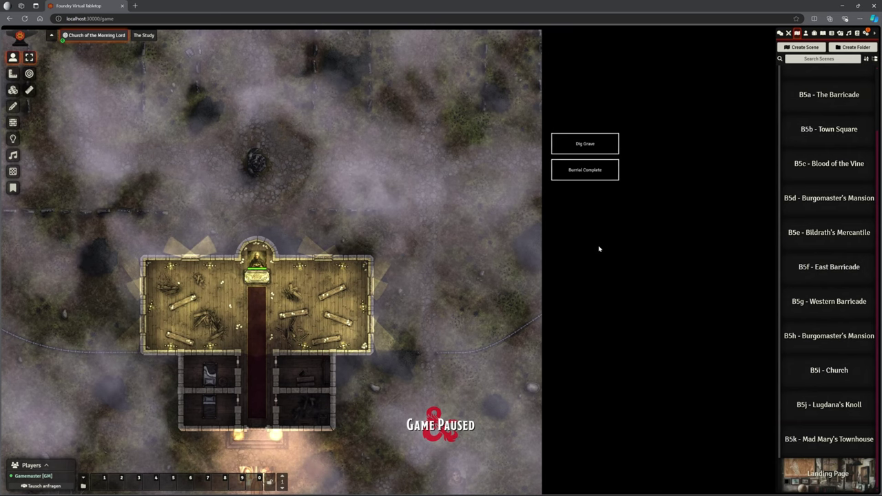
{"action": "scroll", "coordinate": [599, 250], "scroll_direction": "up", "scroll_amount": 3}
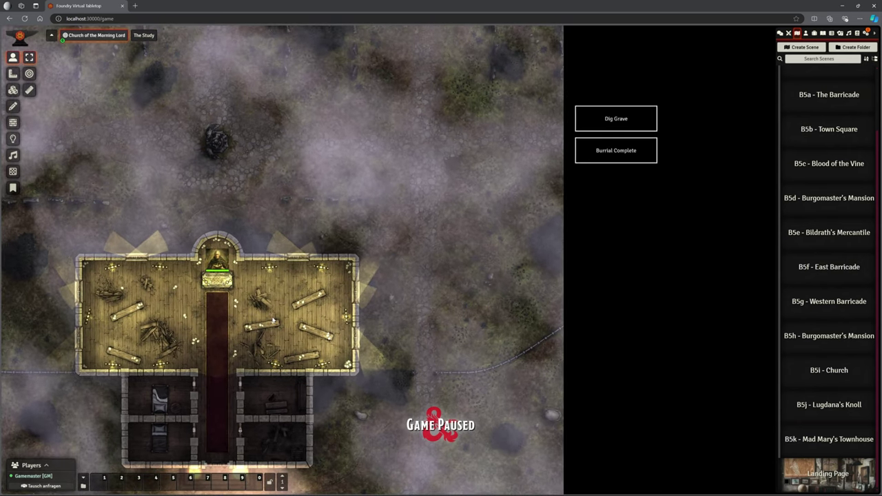
Step: Move the priest and both character tokens to the path northeast of the church, declining Ismark Koltanovich's teleport to the undercroft
{"action": "left_click_drag", "start_coordinate": [427, 329], "coordinate": [406, 262]}
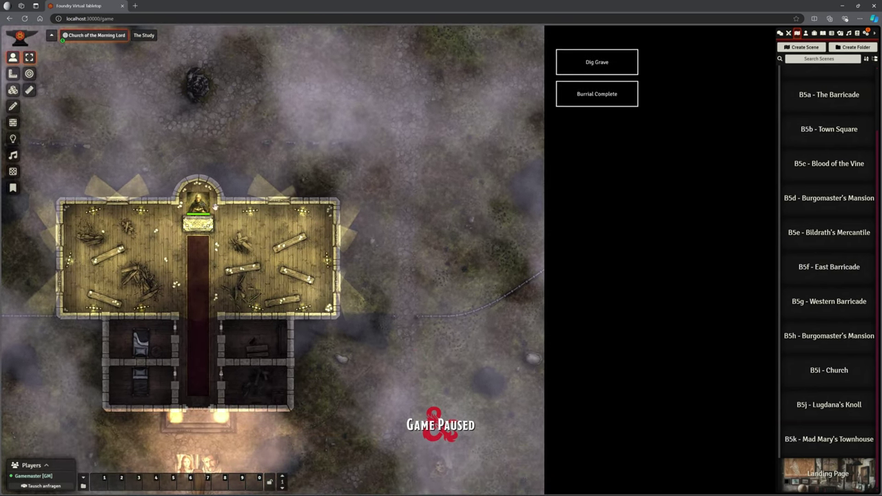
{"action": "left_click_drag", "start_coordinate": [427, 192], "coordinate": [463, 92]}
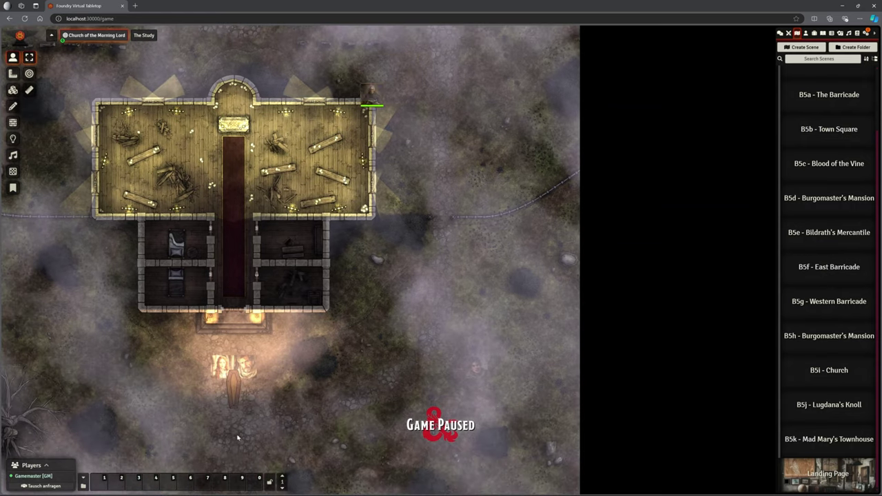
{"action": "left_click", "coordinate": [446, 93]}
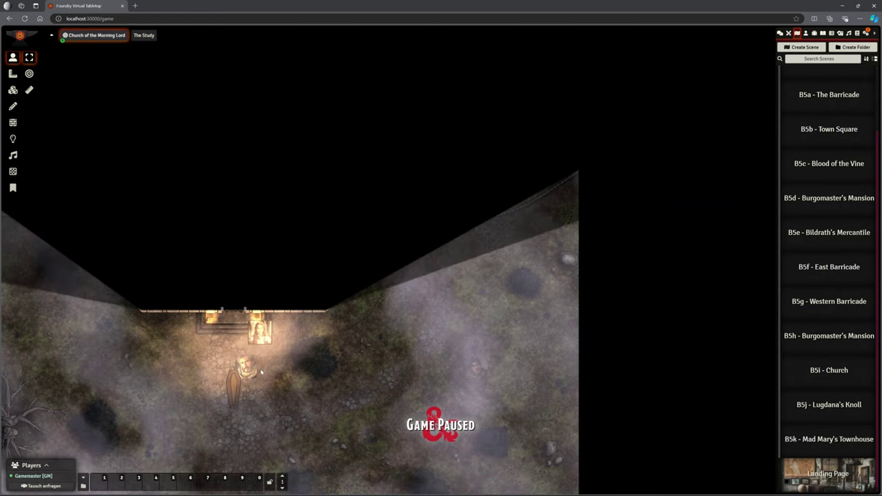
{"action": "left_click", "coordinate": [399, 275]}
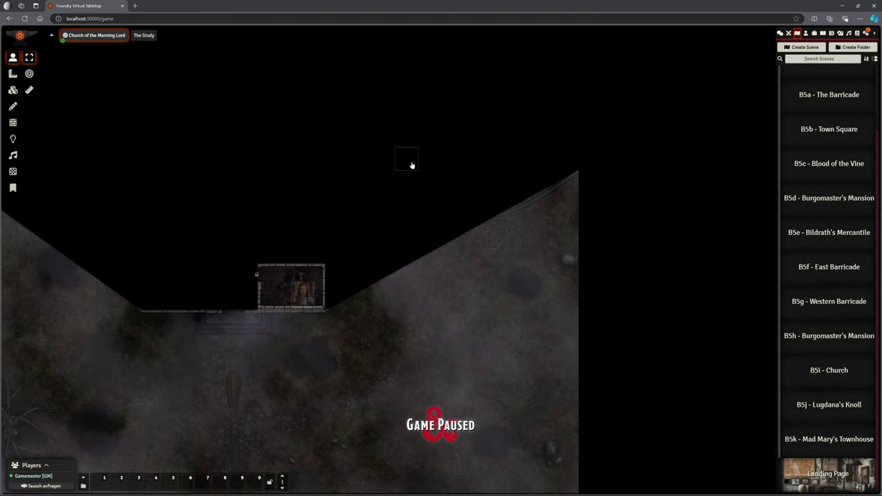
{"action": "left_click_drag", "start_coordinate": [412, 165], "coordinate": [411, 166]}
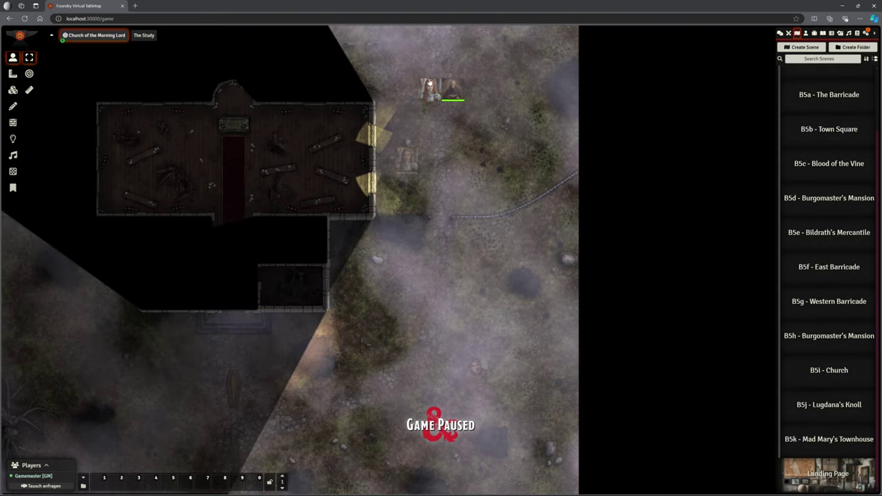
{"action": "left_click_drag", "start_coordinate": [429, 66], "coordinate": [428, 66]}
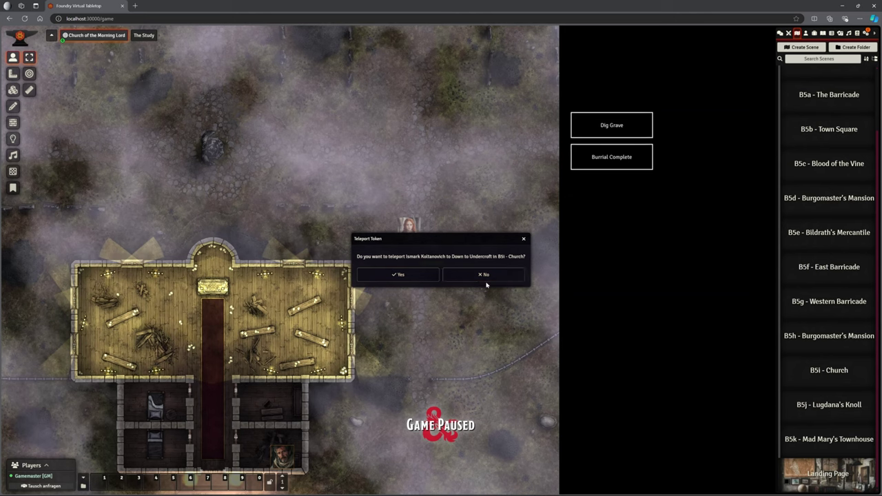
{"action": "left_click", "coordinate": [483, 277]}
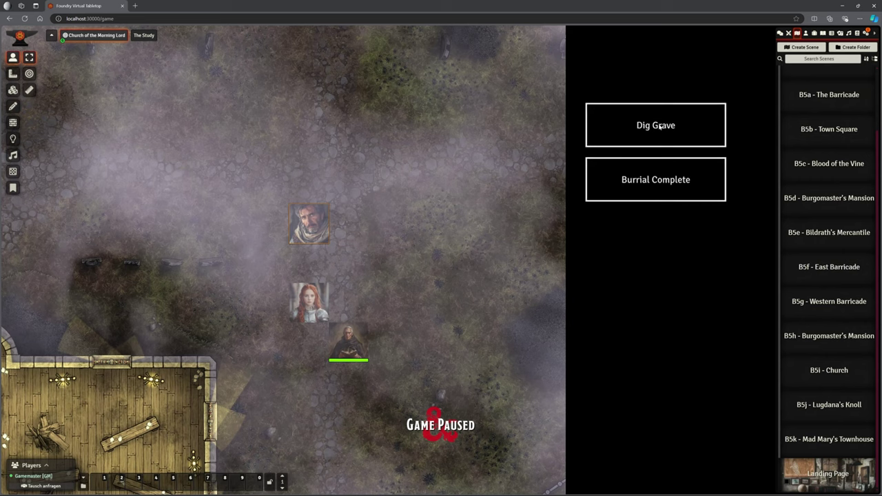
Step: Trigger Dig Grave and inspect the open grave and dirt mound near the three tokens
{"action": "left_click", "coordinate": [660, 126]}
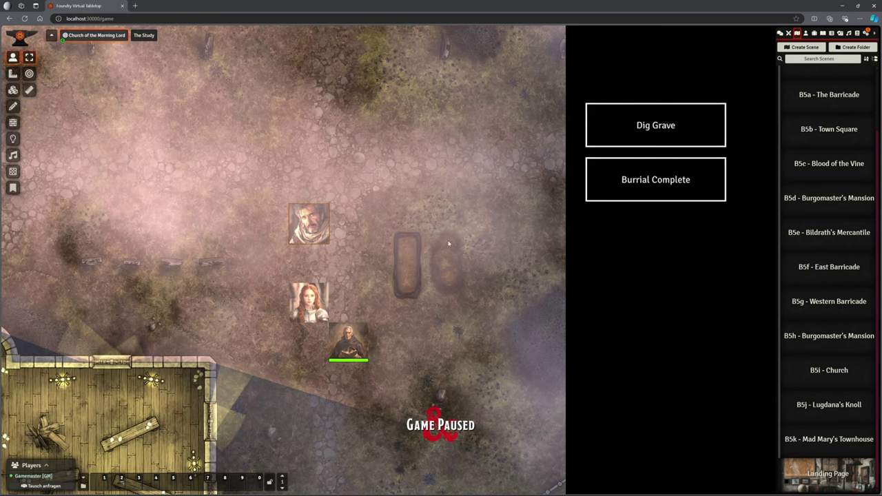
{"action": "scroll", "coordinate": [449, 242], "scroll_direction": "up", "scroll_amount": 2}
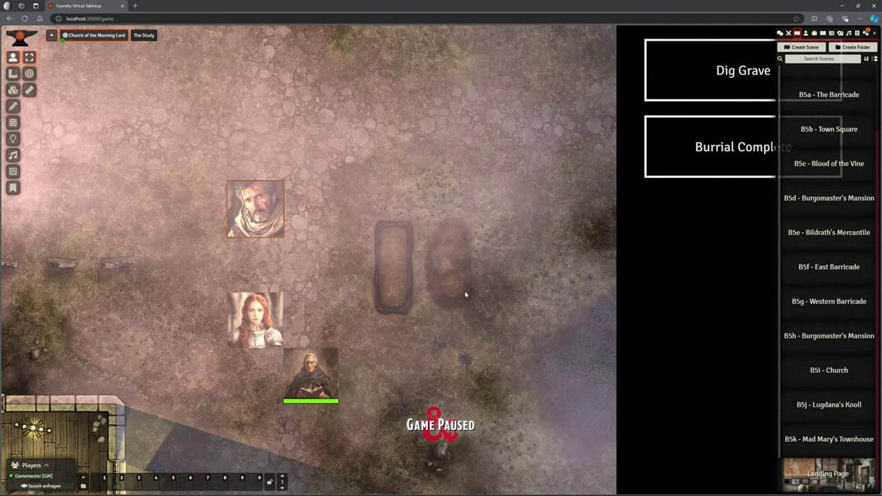
{"action": "scroll", "coordinate": [476, 260], "scroll_direction": "down", "scroll_amount": 4}
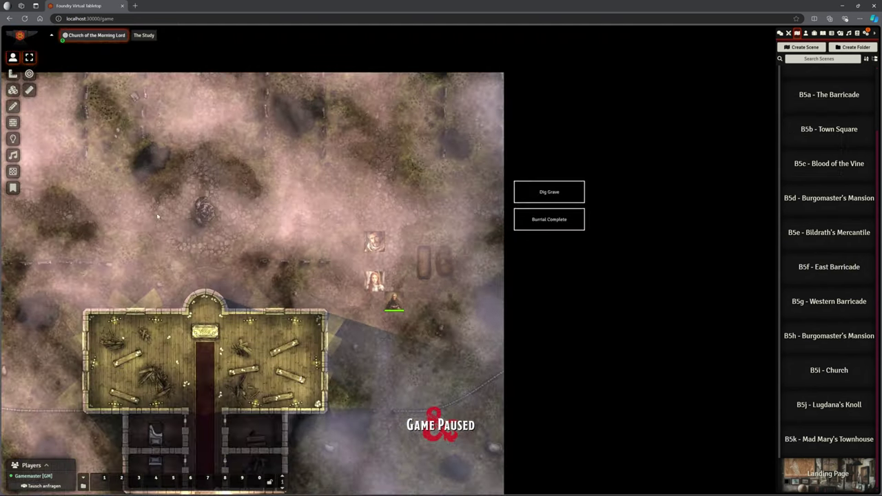
{"action": "scroll", "coordinate": [138, 207], "scroll_direction": "down", "scroll_amount": 2}
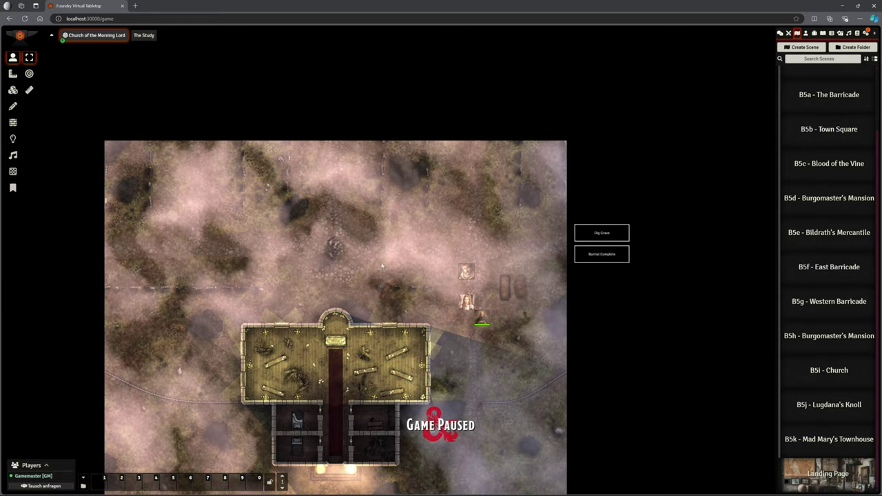
{"action": "scroll", "coordinate": [222, 244], "scroll_direction": "up", "scroll_amount": 3}
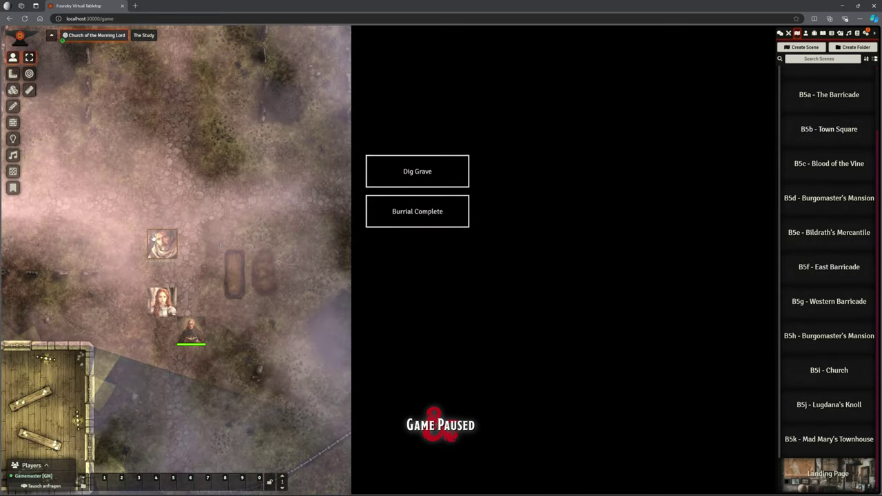
{"action": "scroll", "coordinate": [221, 245], "scroll_direction": "up", "scroll_amount": 3}
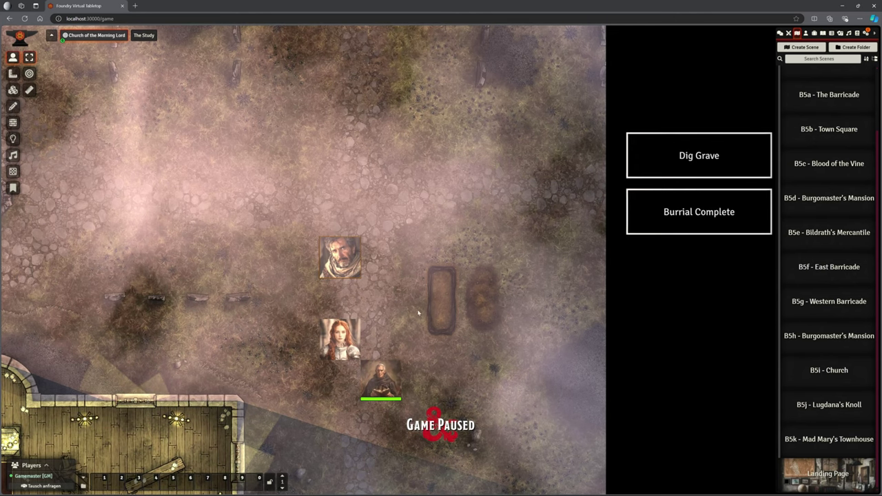
Step: Trigger Burrial Complete to fill the grave and place its headstone, and inspect the burial site
{"action": "left_click", "coordinate": [684, 215]}
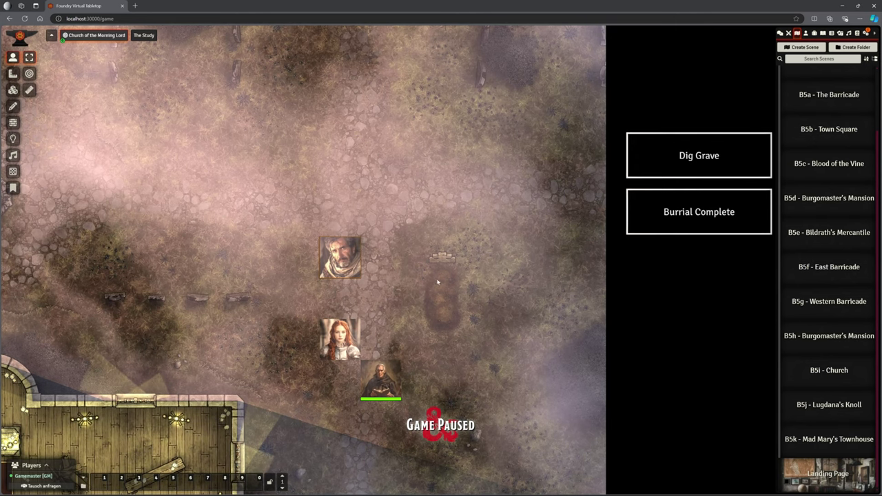
{"action": "scroll", "coordinate": [441, 281], "scroll_direction": "up", "scroll_amount": 2}
{"action": "scroll", "coordinate": [449, 307], "scroll_direction": "down", "scroll_amount": 2}
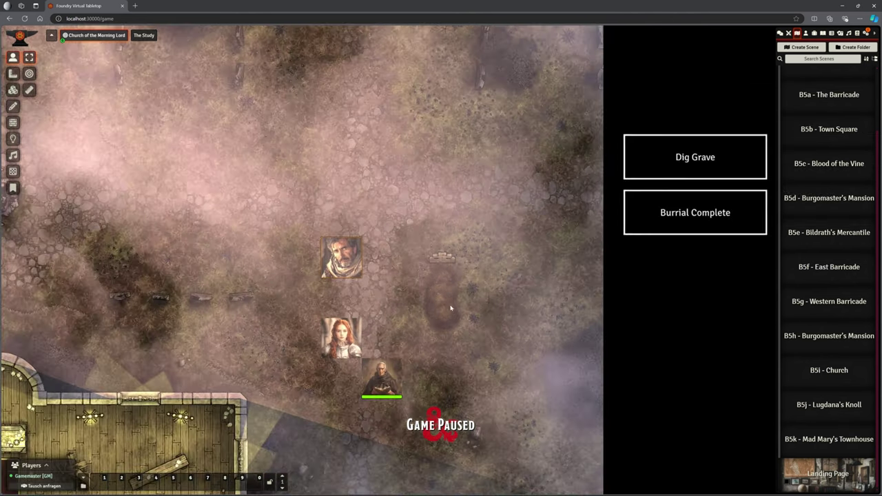
Step: Toggle the Dig Grave trigger again and check the burial site in relation to the church
{"action": "scroll", "coordinate": [451, 310], "scroll_direction": "down", "scroll_amount": 2}
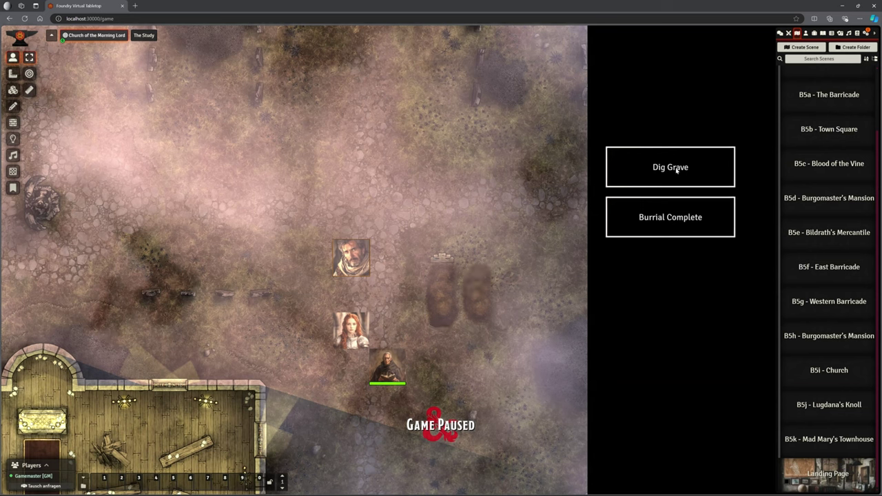
{"action": "left_click", "coordinate": [677, 170]}
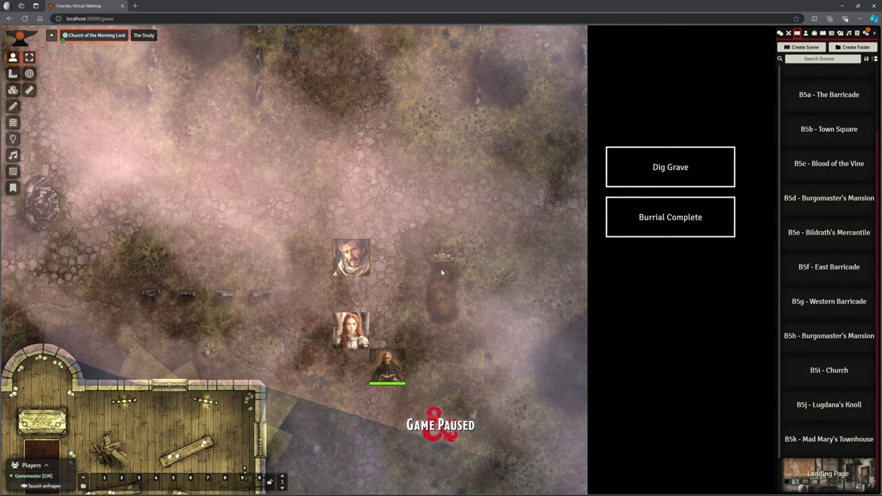
{"action": "scroll", "coordinate": [442, 273], "scroll_direction": "down", "scroll_amount": 3}
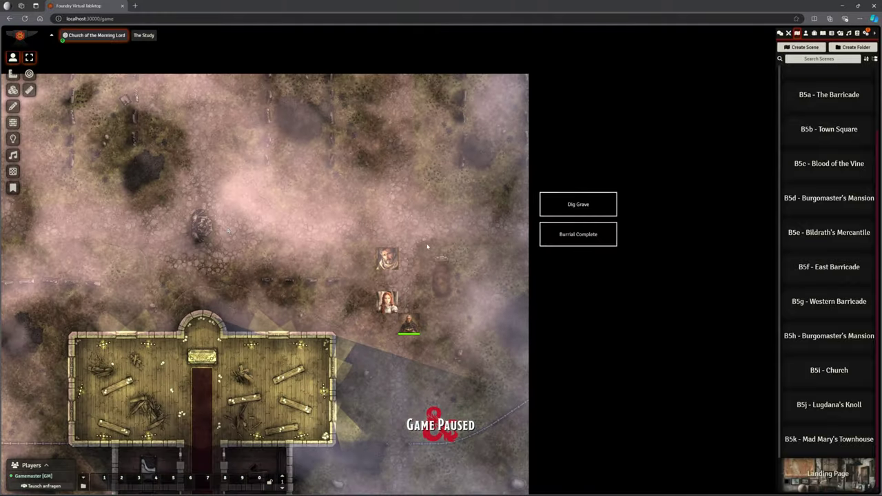
{"action": "scroll", "coordinate": [367, 245], "scroll_direction": "down", "scroll_amount": 2}
{"action": "scroll", "coordinate": [350, 257], "scroll_direction": "up", "scroll_amount": 1}
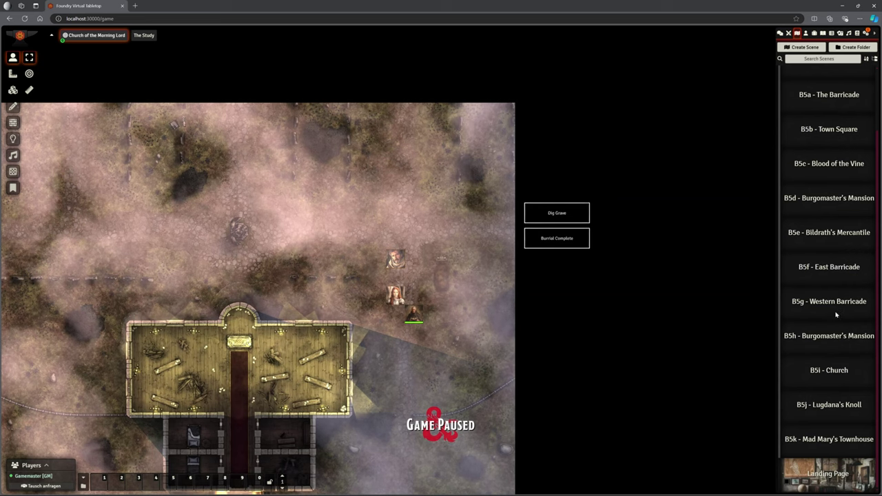
Step: Activate the B5j - Lugdana's Knoll scene and inspect its foggy hill backdrop
{"action": "right_click", "coordinate": [830, 404]}
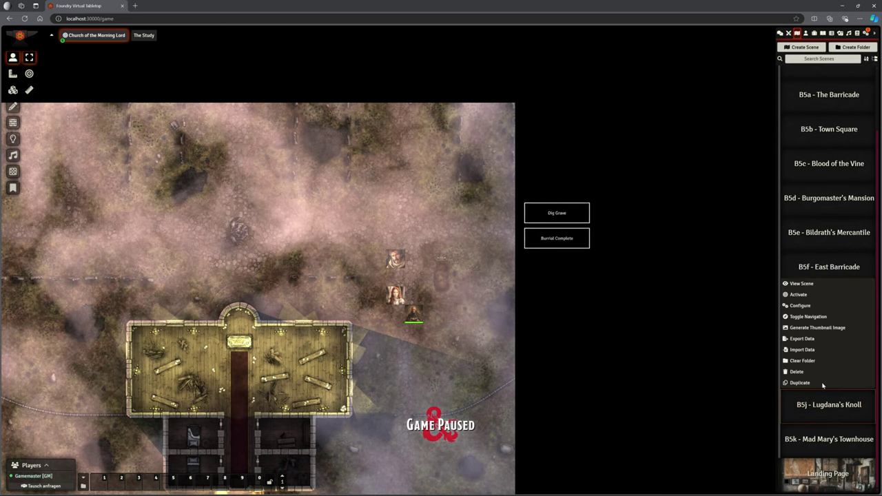
{"action": "left_click", "coordinate": [799, 295]}
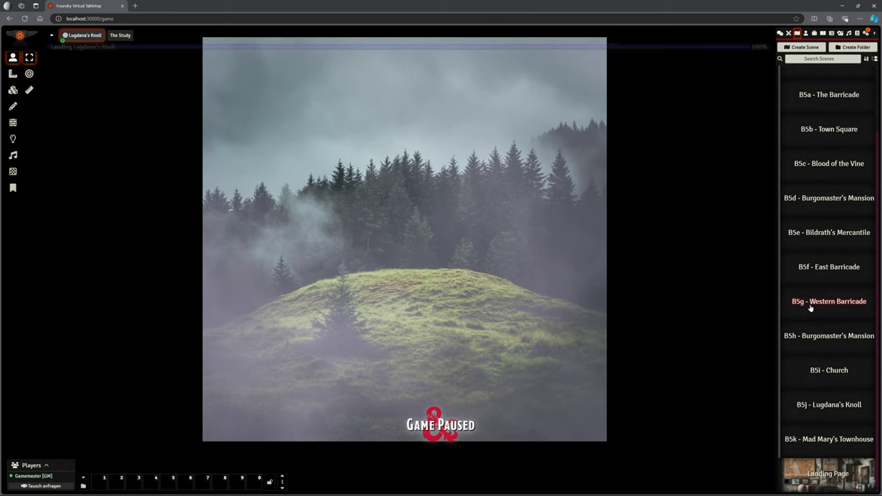
{"action": "scroll", "coordinate": [527, 277], "scroll_direction": "up", "scroll_amount": 3}
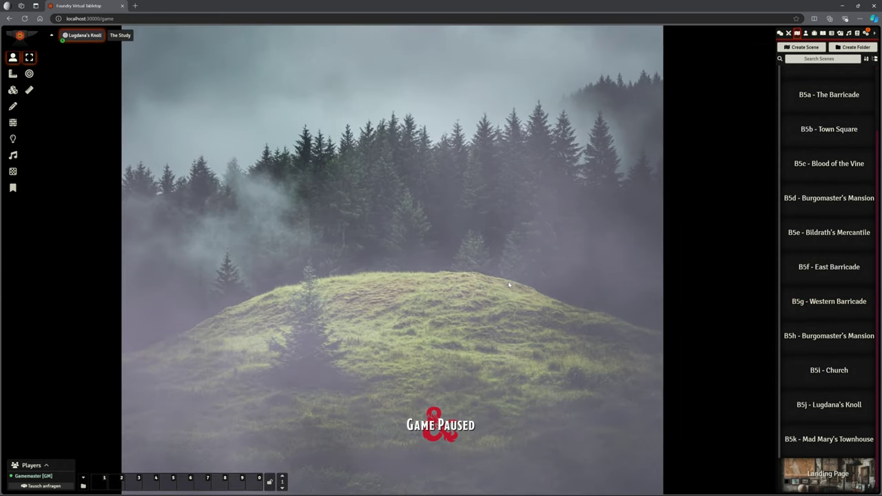
{"action": "scroll", "coordinate": [513, 293], "scroll_direction": "up", "scroll_amount": 3}
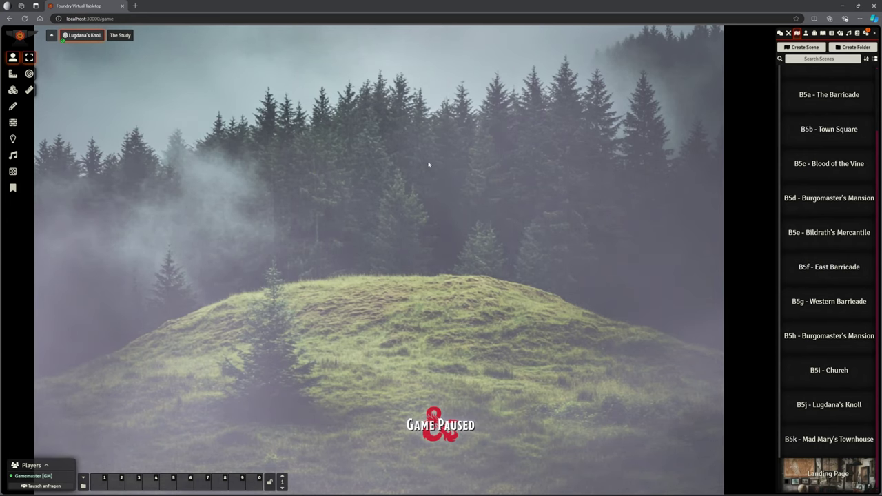
{"action": "scroll", "coordinate": [419, 329], "scroll_direction": "down", "scroll_amount": 3}
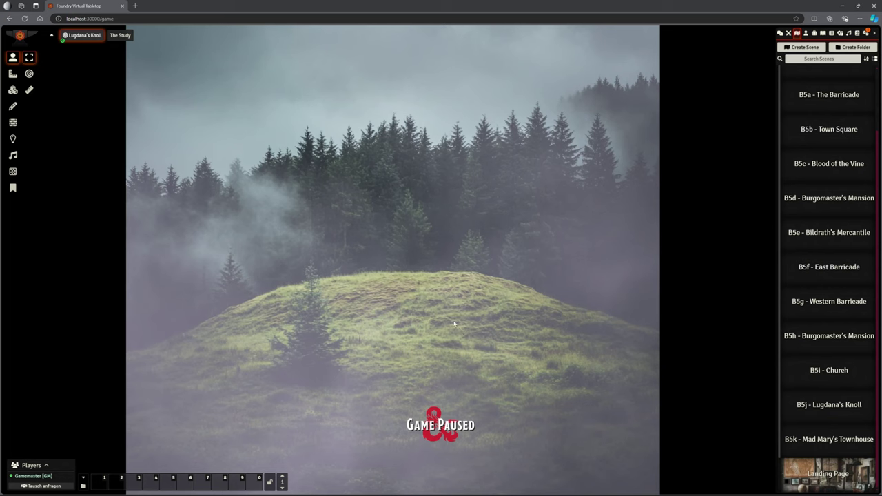
Step: Activate the B5k - Mad Mary's Townhouse scene and inspect its ground floor and the bedroom floor beside it
{"action": "right_click", "coordinate": [821, 442]}
{"action": "left_click", "coordinate": [800, 334]}
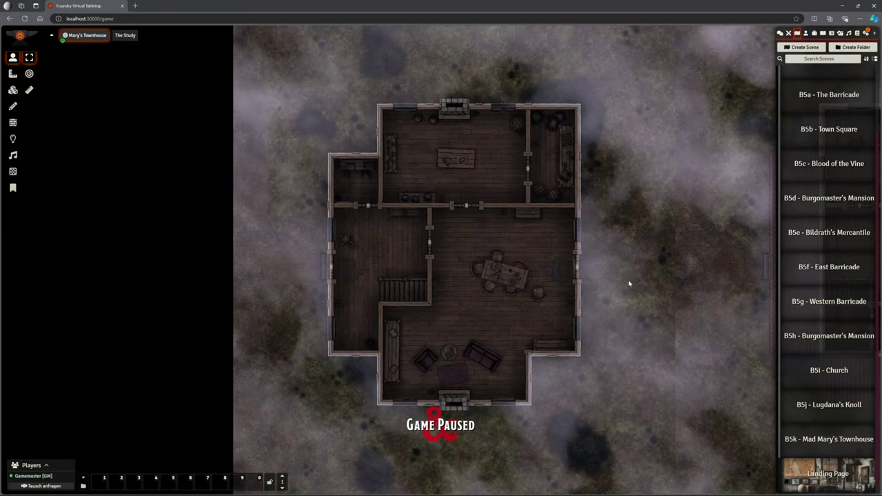
{"action": "left_click_drag", "start_coordinate": [631, 284], "coordinate": [583, 297]}
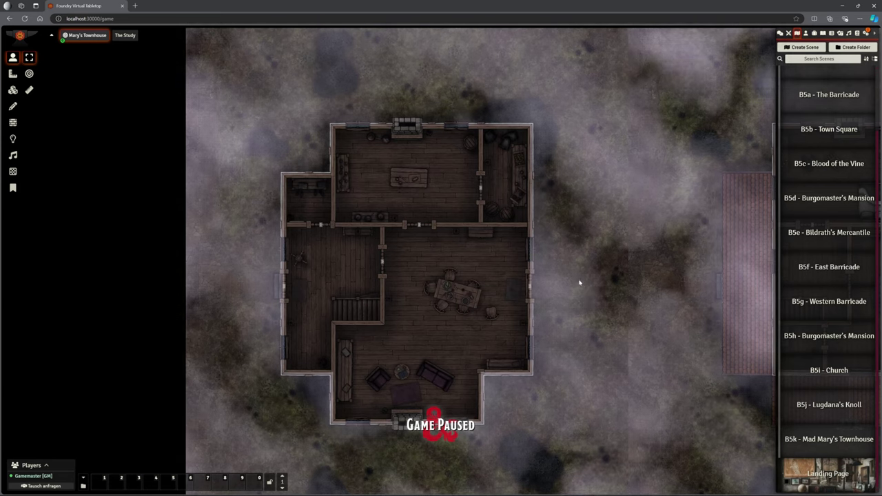
{"action": "scroll", "coordinate": [586, 307], "scroll_direction": "down", "scroll_amount": 5}
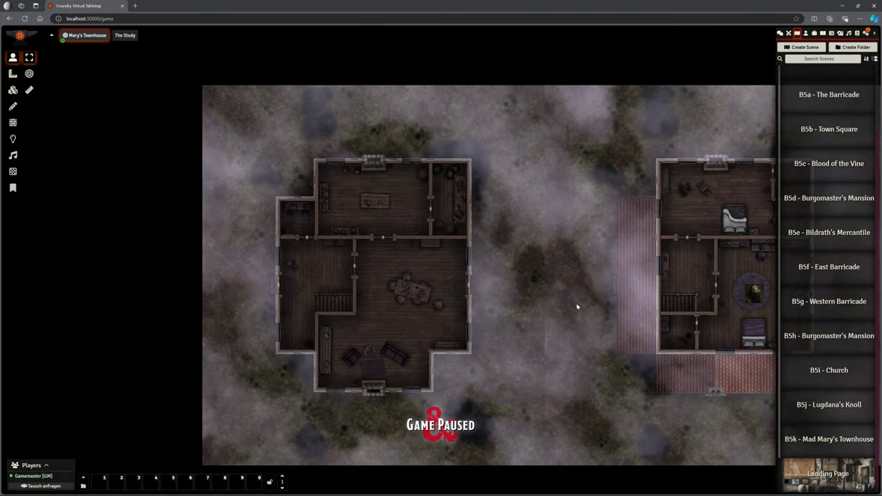
{"action": "left_click_drag", "start_coordinate": [577, 306], "coordinate": [248, 276]}
{"action": "scroll", "coordinate": [484, 314], "scroll_direction": "up", "scroll_amount": 3}
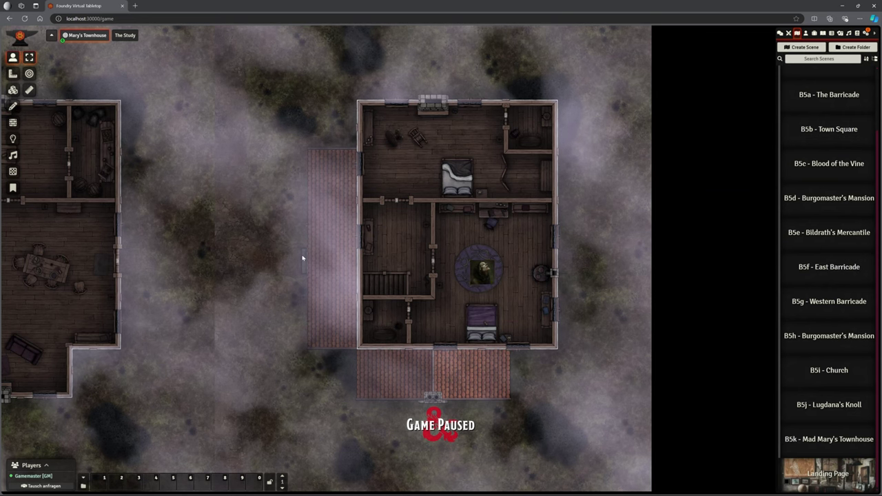
Step: Examine the layout of both townhouse floors, comparing their rooms, stairs and doors across the whole map
{"action": "scroll", "coordinate": [290, 265], "scroll_direction": "down", "scroll_amount": 3}
{"action": "left_click_drag", "start_coordinate": [268, 271], "coordinate": [457, 299]}
{"action": "scroll", "coordinate": [455, 296], "scroll_direction": "up", "scroll_amount": 3}
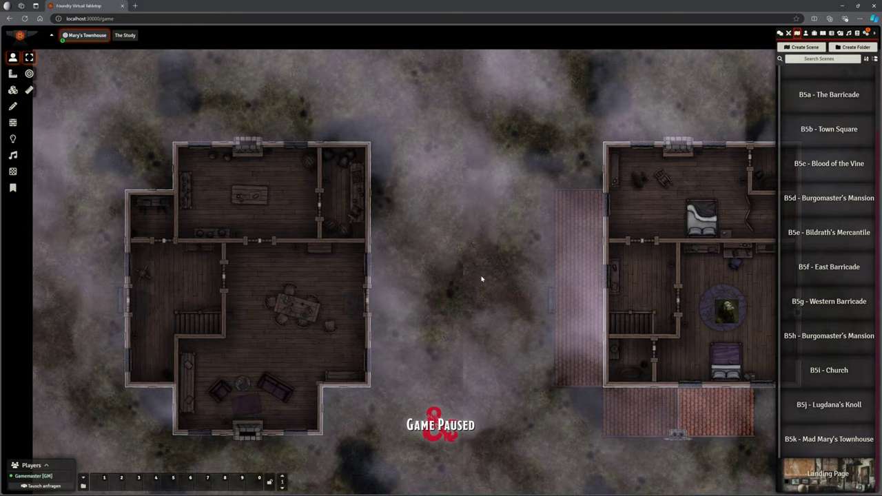
{"action": "key", "text": "Down"}
{"action": "key", "text": "Left"}
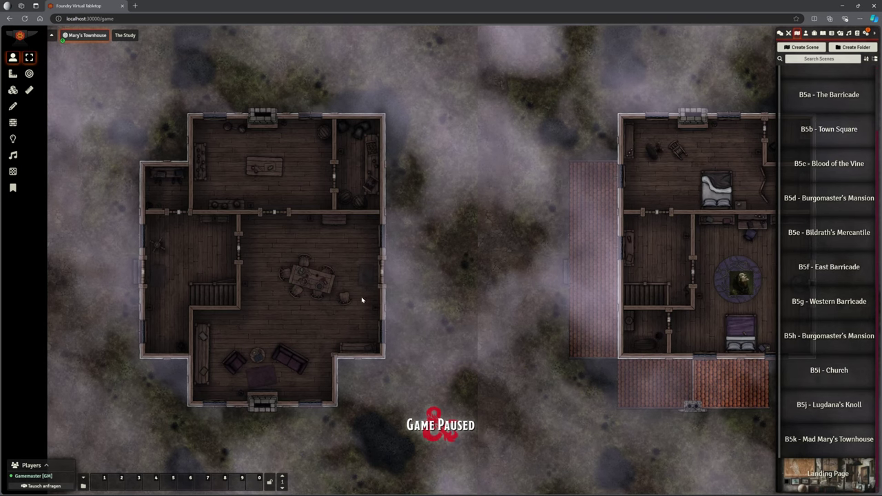
{"action": "scroll", "coordinate": [467, 260], "scroll_direction": "down", "scroll_amount": 4}
{"action": "scroll", "coordinate": [453, 232], "scroll_direction": "down", "scroll_amount": 3}
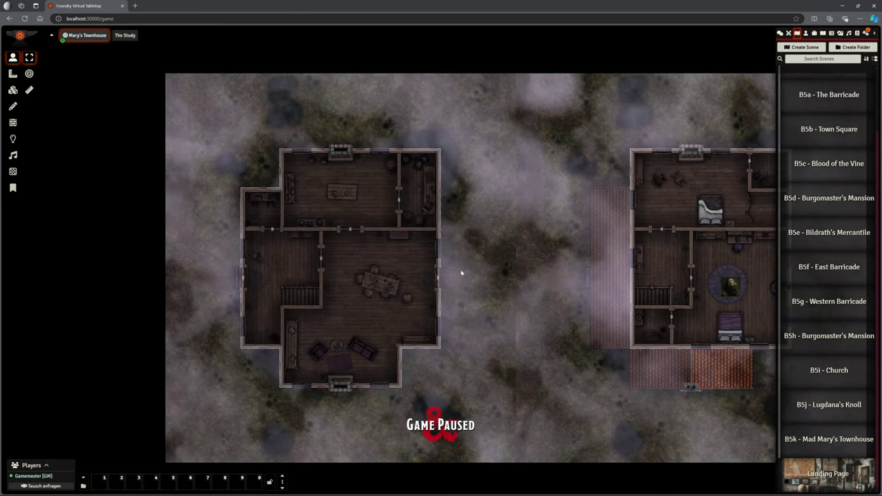
{"action": "scroll", "coordinate": [541, 248], "scroll_direction": "up", "scroll_amount": 3}
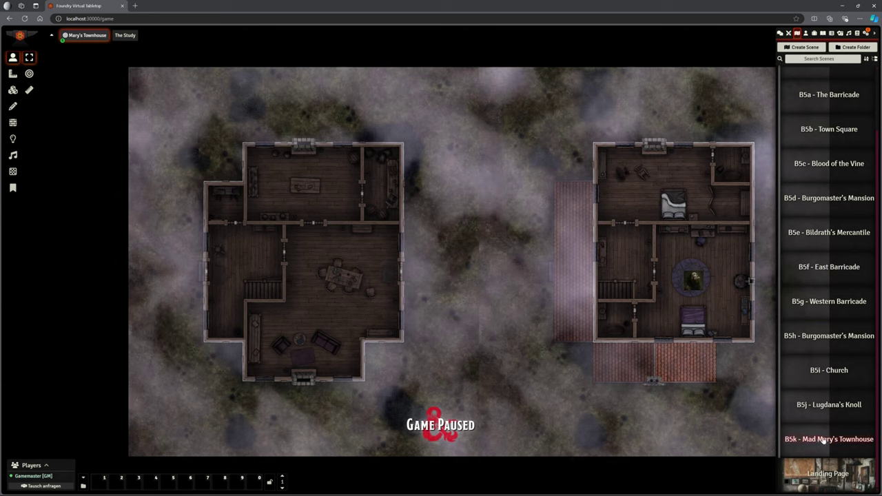
Step: Collapse the Act 1.1 - Barovia scene folder and bring the entire townhouse map into view
{"action": "scroll", "coordinate": [823, 413], "scroll_direction": "up", "scroll_amount": 2}
{"action": "left_click", "coordinate": [815, 112]}
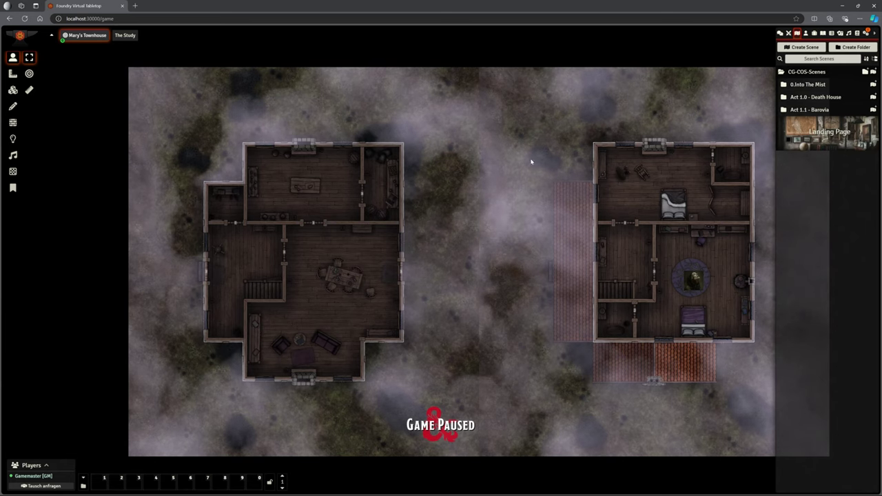
{"action": "scroll", "coordinate": [504, 235], "scroll_direction": "down", "scroll_amount": 2}
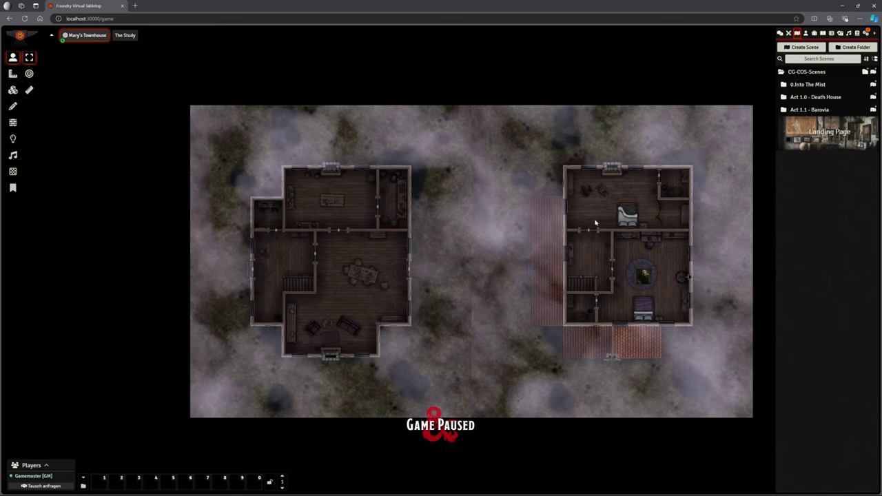
Step: Show the world's actors, expand the CG-COS-Actors folder and check the contents of its Intro folder
{"action": "left_click", "coordinate": [806, 33]}
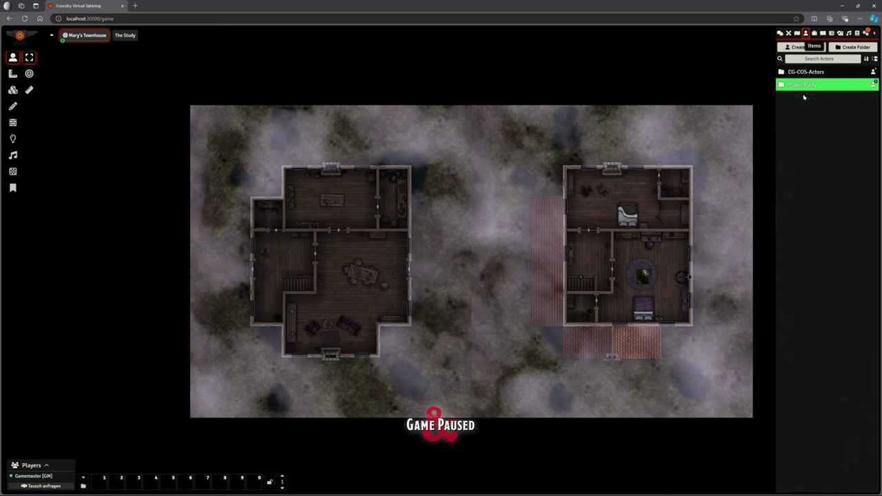
{"action": "left_click", "coordinate": [805, 72]}
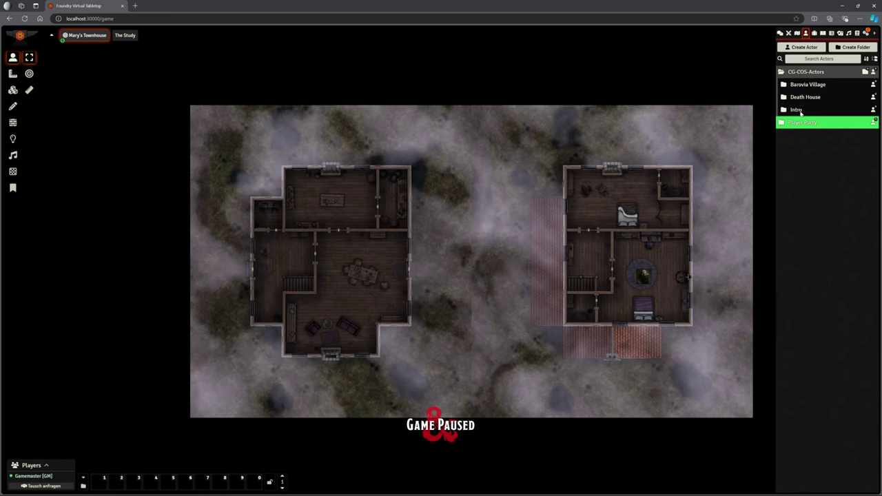
{"action": "left_click", "coordinate": [796, 109]}
{"action": "left_click", "coordinate": [803, 123]}
{"action": "left_click", "coordinate": [804, 123]}
{"action": "left_click", "coordinate": [796, 110]}
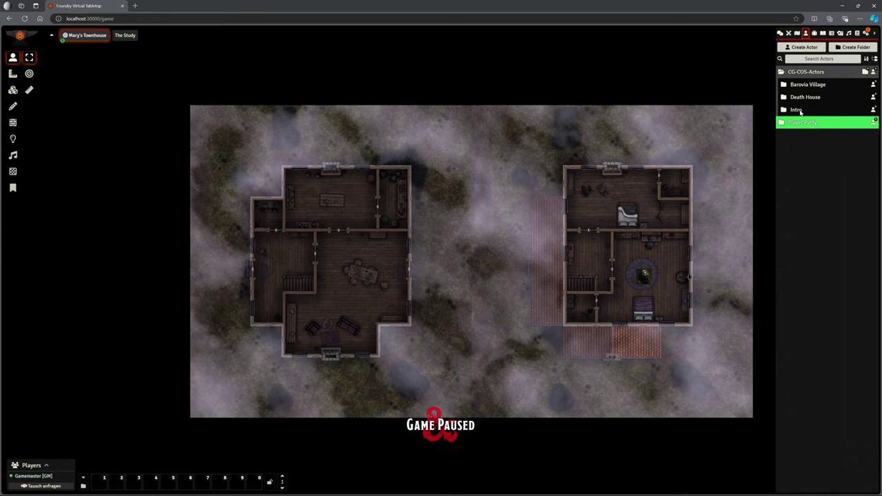
Step: Review the Monsters actors in the Death House folder
{"action": "left_click", "coordinate": [804, 98]}
{"action": "left_click", "coordinate": [804, 109]}
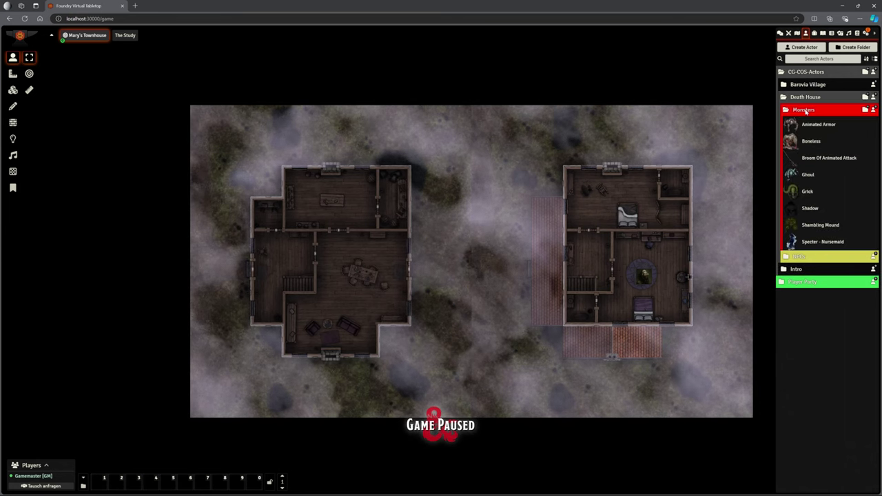
{"action": "left_click", "coordinate": [805, 110]}
{"action": "left_click", "coordinate": [808, 123]}
{"action": "left_click", "coordinate": [807, 123]}
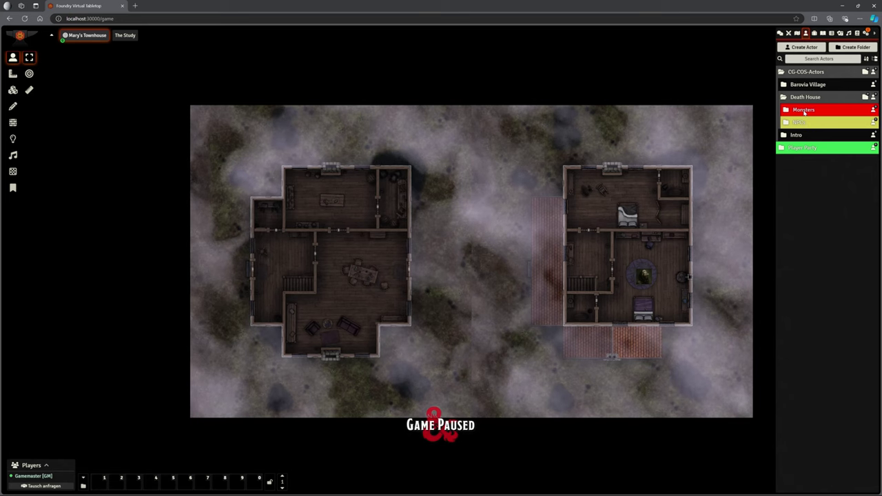
{"action": "left_click", "coordinate": [804, 112]}
{"action": "left_click", "coordinate": [805, 112]}
Step: Review the NPC actors of Death House and collapse the Death House folder
{"action": "left_click", "coordinate": [805, 122]}
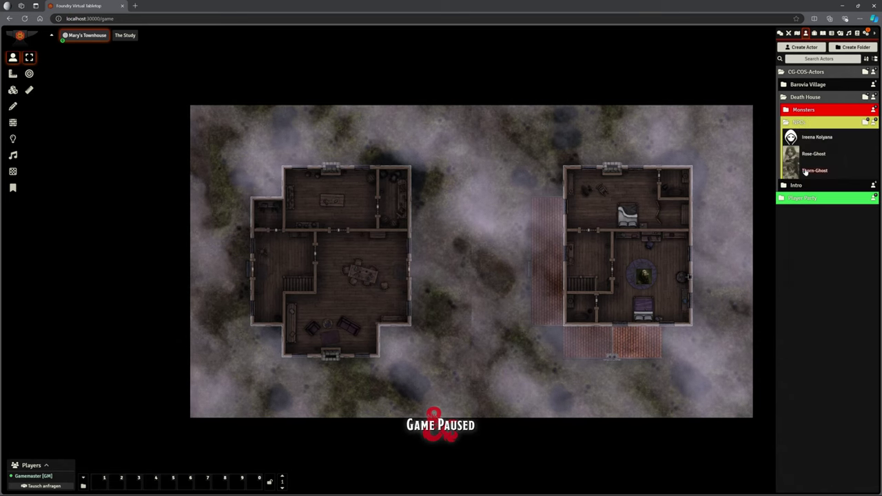
{"action": "left_click", "coordinate": [803, 122]}
{"action": "left_click", "coordinate": [806, 109]}
{"action": "left_click", "coordinate": [805, 97]}
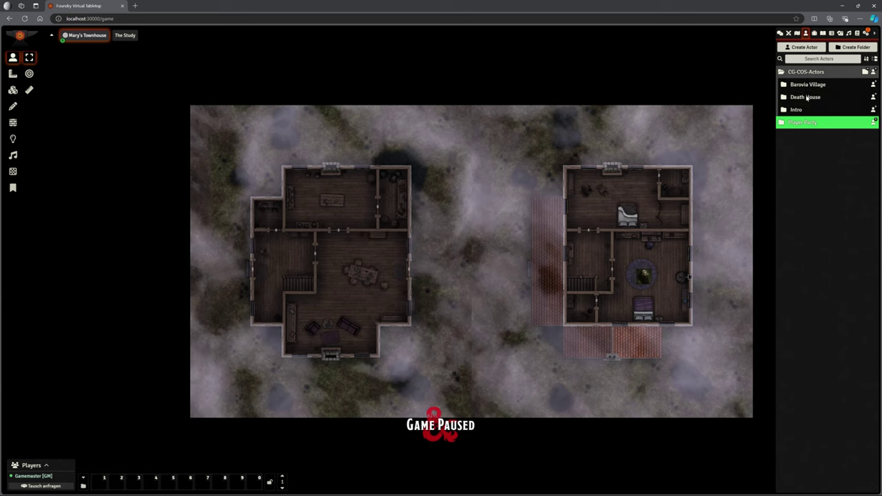
Step: Review the Barricades, Monsters and NPC actors in the Barovia Village folder, collapsing each subfolder again
{"action": "left_click", "coordinate": [808, 84]}
{"action": "left_click", "coordinate": [813, 98]}
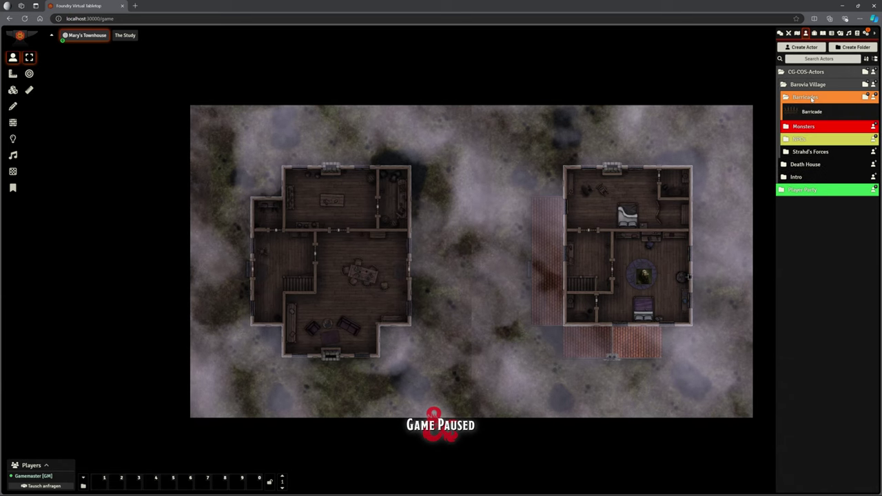
{"action": "left_click", "coordinate": [805, 101]}
{"action": "left_click", "coordinate": [806, 109]}
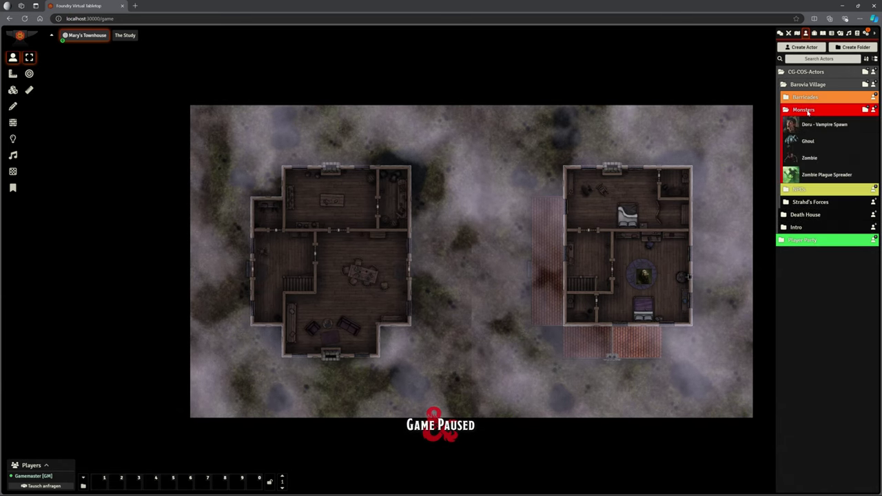
{"action": "left_click", "coordinate": [806, 110]}
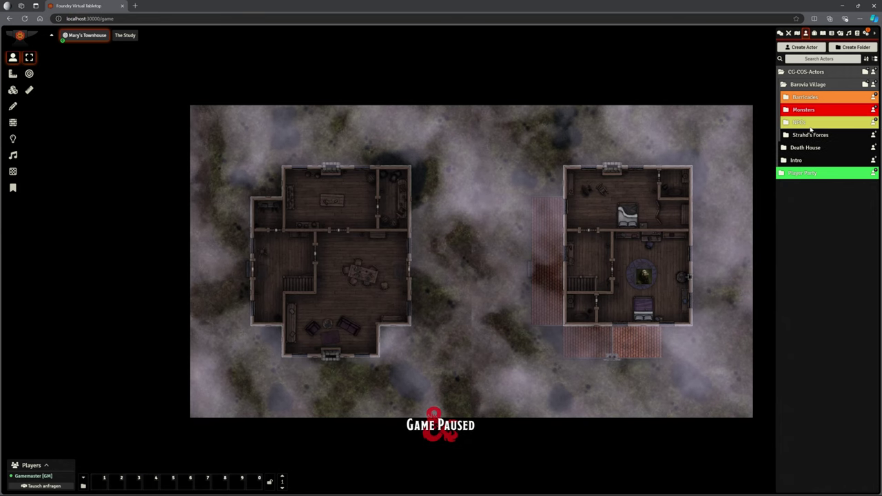
{"action": "left_click", "coordinate": [801, 122]}
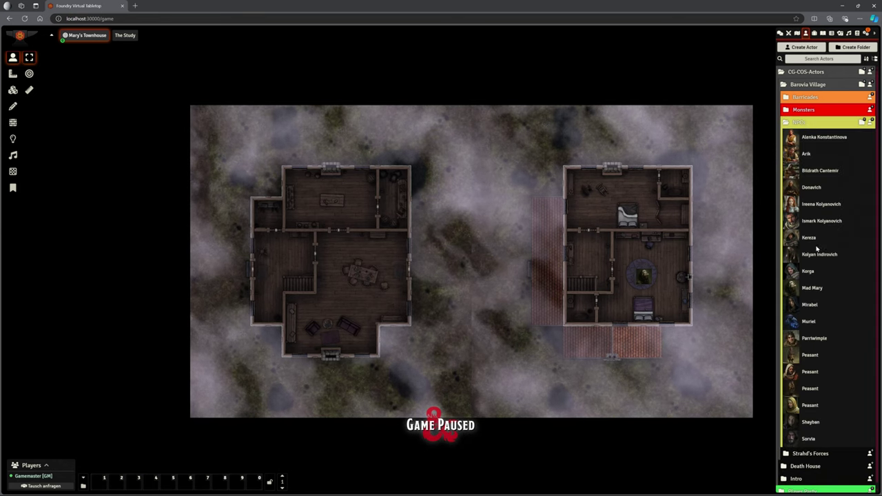
{"action": "left_click", "coordinate": [801, 122]}
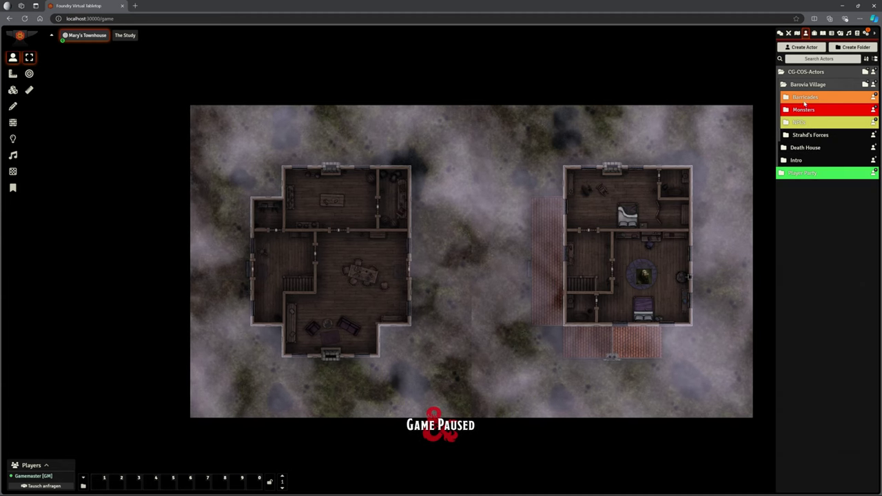
Step: Review the CG-COS-Items for Act 1.0 - Death House and Act 1.1 - Barovia Village, collapsing both folders again
{"action": "left_click", "coordinate": [814, 32]}
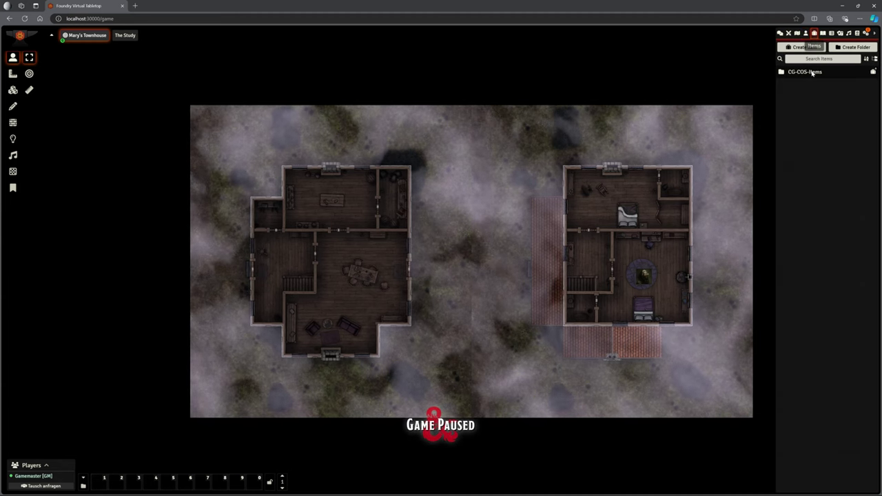
{"action": "left_click", "coordinate": [820, 85]}
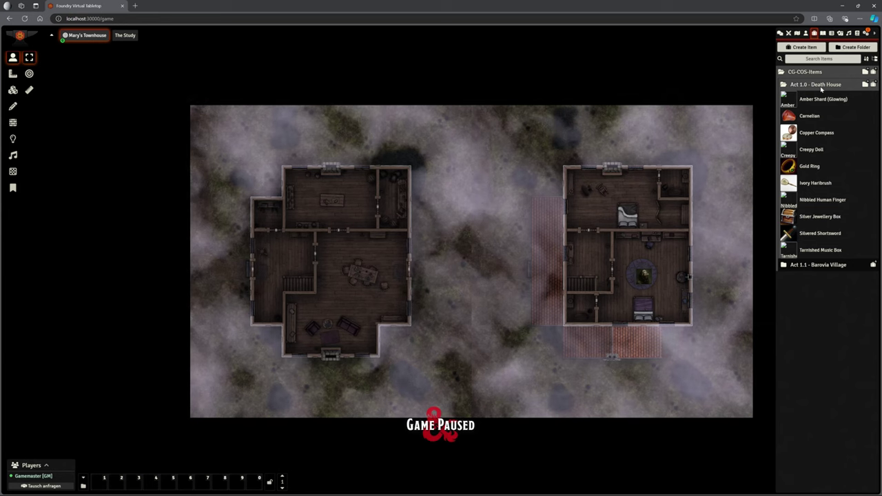
{"action": "left_click", "coordinate": [820, 85]}
{"action": "left_click", "coordinate": [814, 86]}
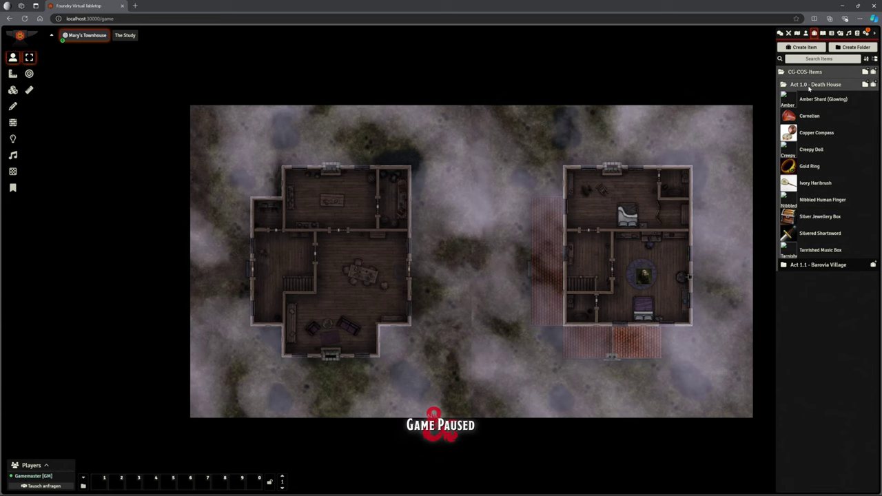
{"action": "left_click", "coordinate": [810, 86]}
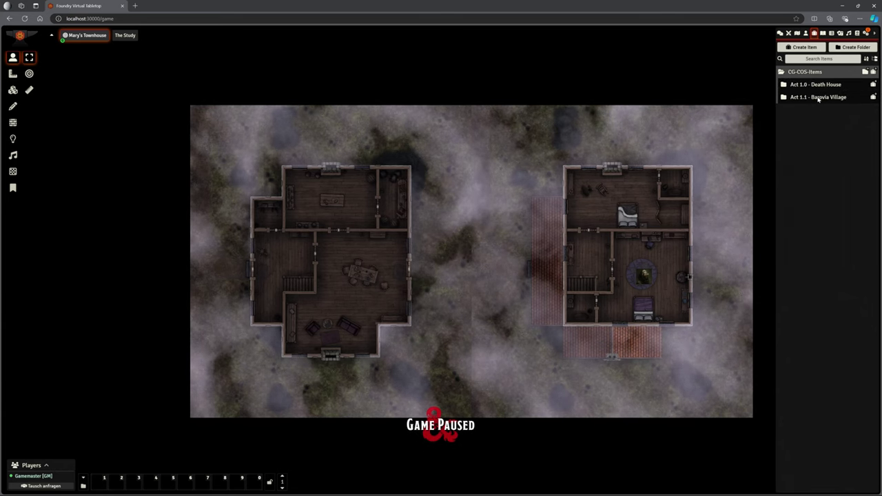
{"action": "left_click", "coordinate": [818, 98]}
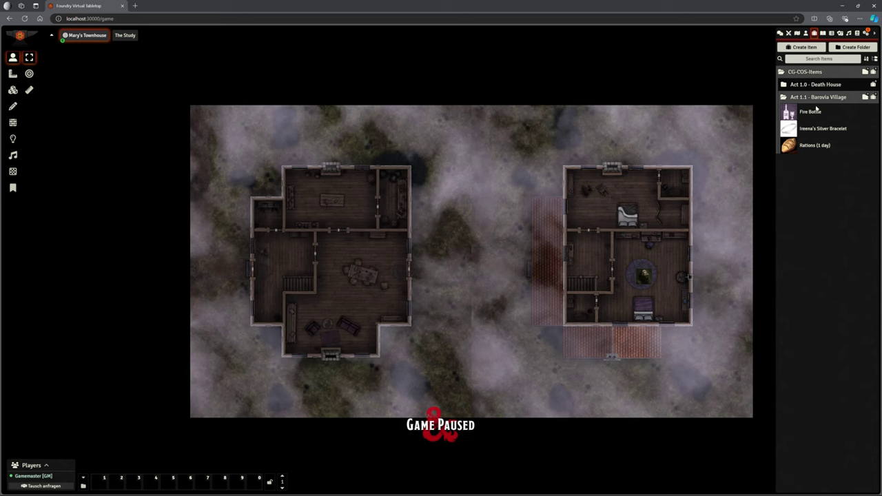
{"action": "left_click", "coordinate": [820, 98]}
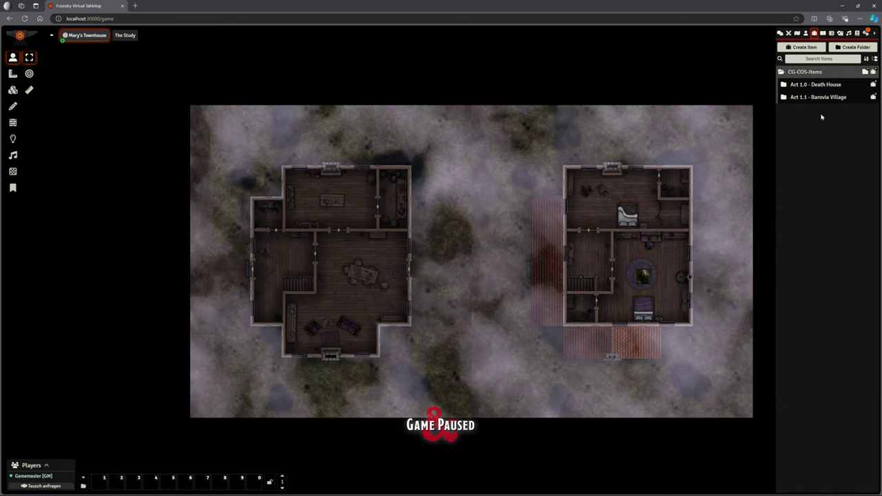
Step: Show the CG-COS-Journals entries, look into the Party Journal and close it
{"action": "left_click", "coordinate": [823, 33]}
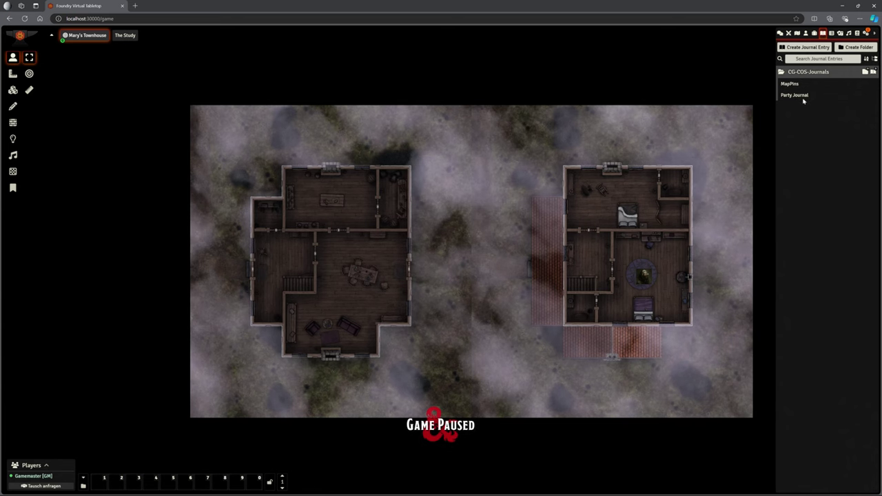
{"action": "left_click", "coordinate": [802, 98]}
{"action": "key", "text": "Escape"}
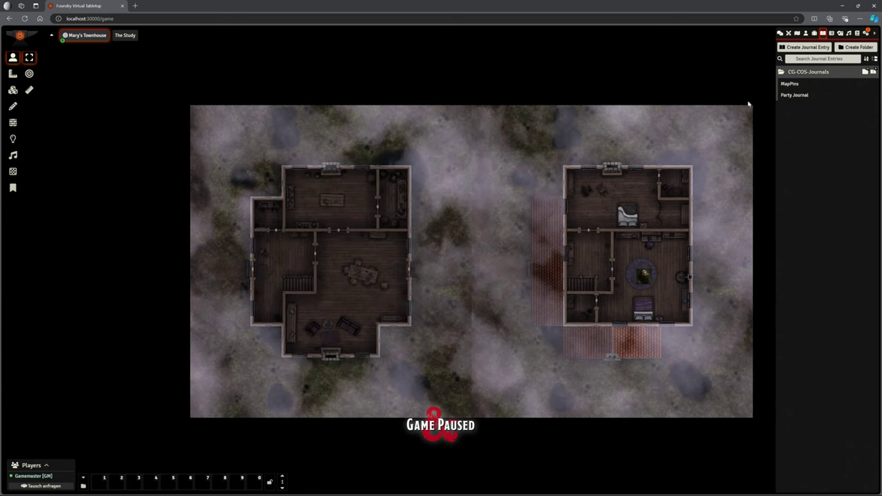
Step: Look into the MapPins journal with its list of location pages and close it
{"action": "left_click", "coordinate": [790, 84]}
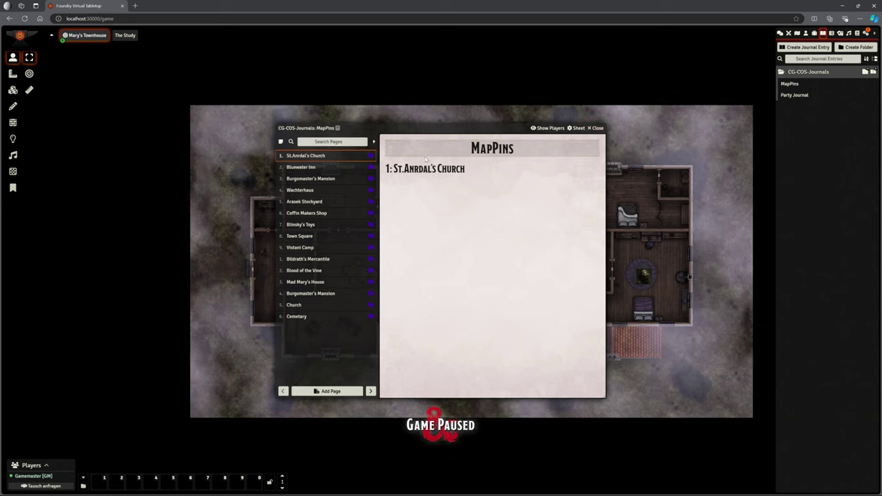
{"action": "left_click", "coordinate": [594, 128]}
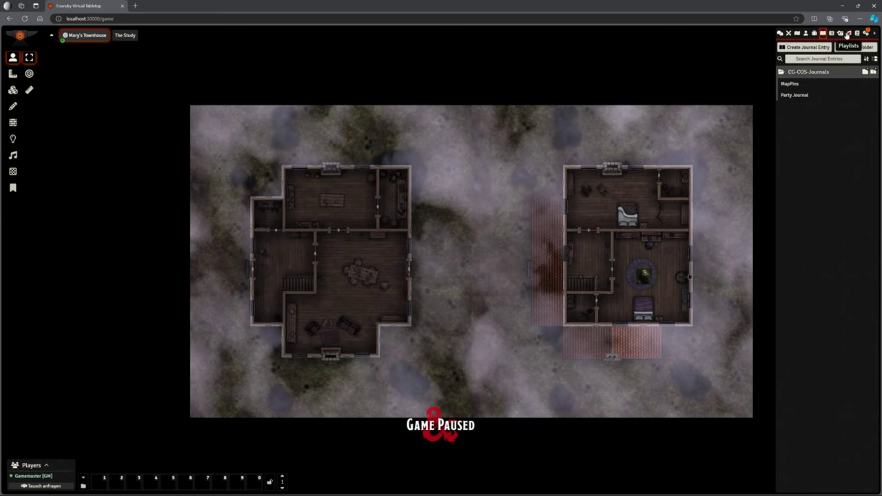
Step: Review the playlists in the CG-COS-Playlists folder, collapsing and expanding the folder
{"action": "left_click", "coordinate": [848, 34]}
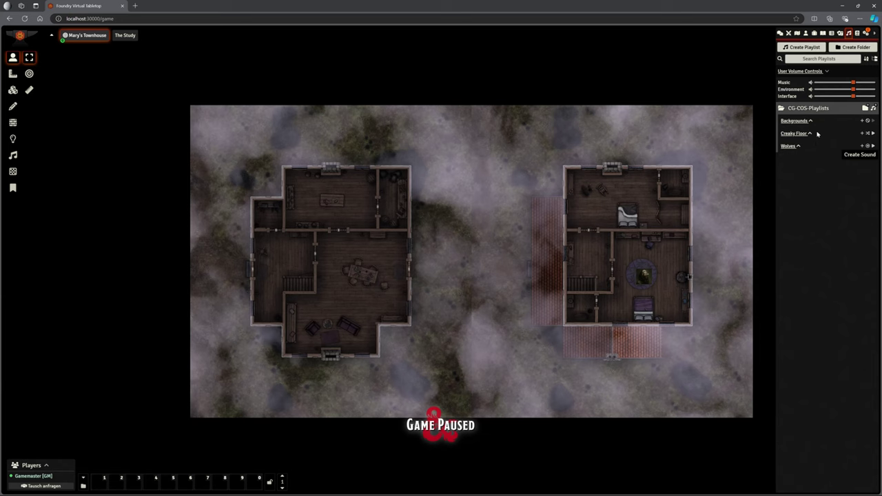
{"action": "left_click", "coordinate": [807, 108]}
{"action": "left_click", "coordinate": [808, 108]}
{"action": "left_click", "coordinate": [808, 108]}
Step: Look over the compendium packs, and return through the CG-COS-Items folders to the CG-COS-Scenes list
{"action": "left_click", "coordinate": [857, 34]}
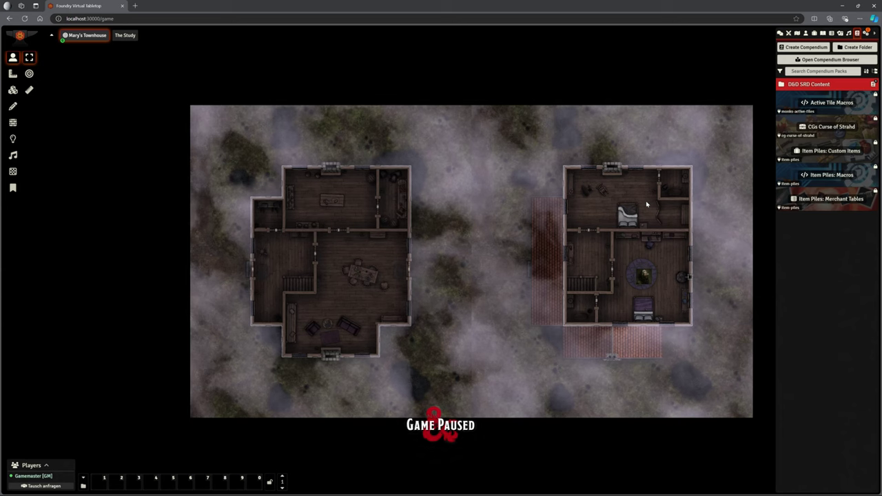
{"action": "left_click", "coordinate": [814, 32]}
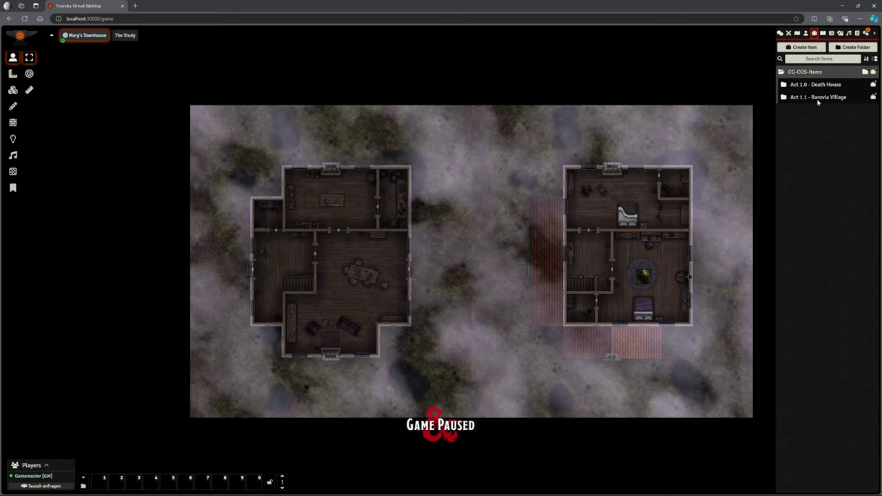
{"action": "left_click", "coordinate": [797, 32]}
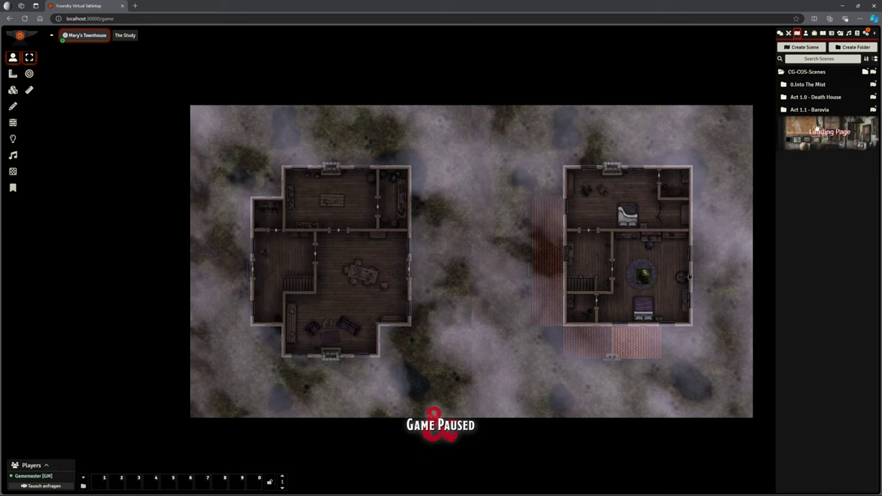